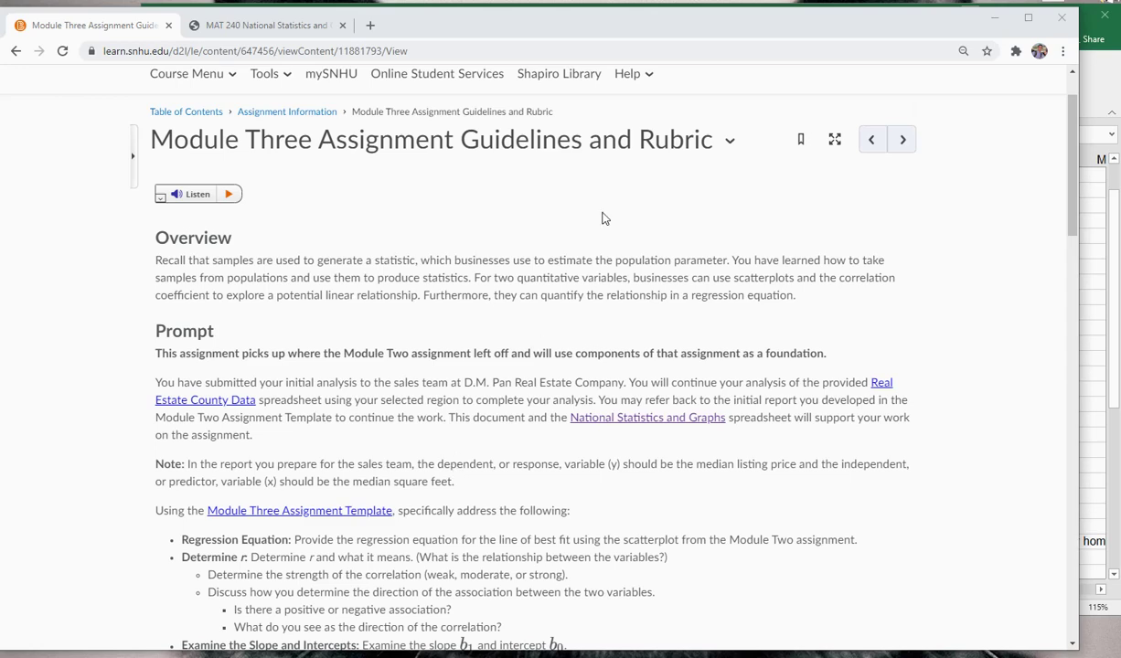
Step: Check the scatter plot in the Excel workbook, and open the Module Three Assignment Template in Word from the assignment page
key(alt+Tab)
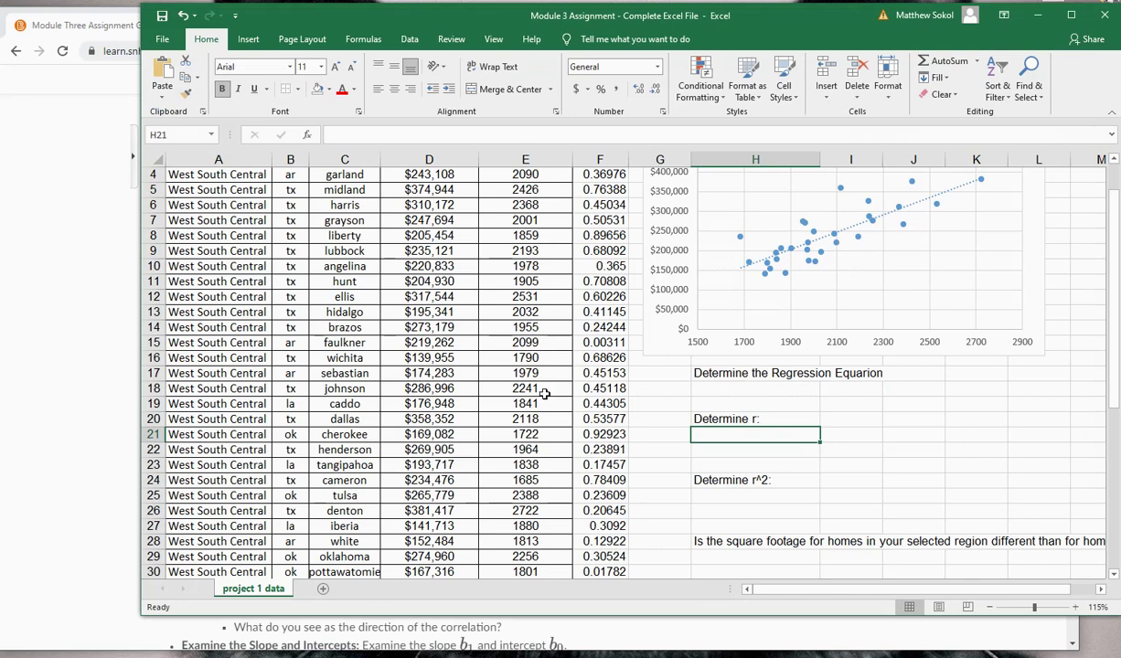
scroll(512, 373, up, 1)
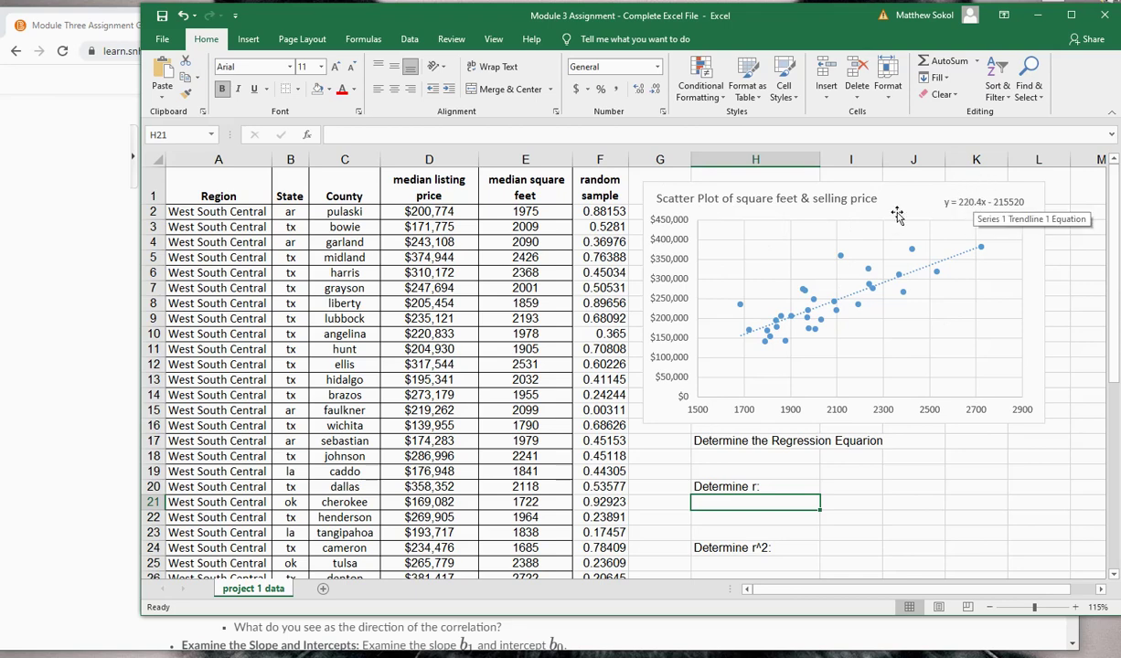
click(94, 266)
scroll(473, 291, down, 3)
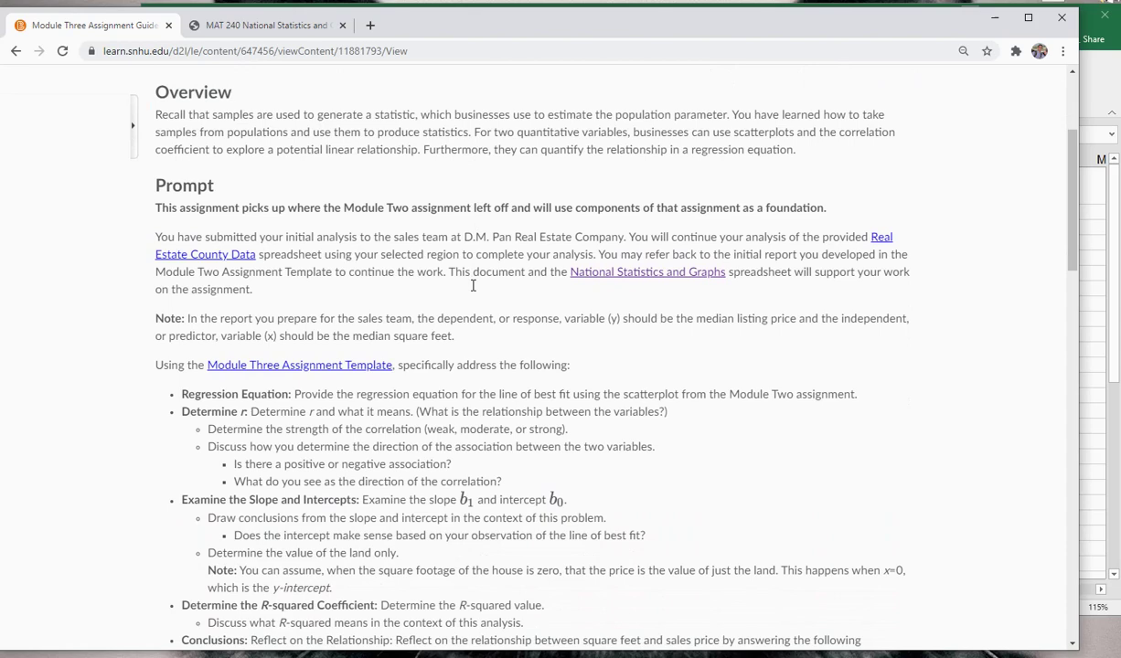
click(324, 364)
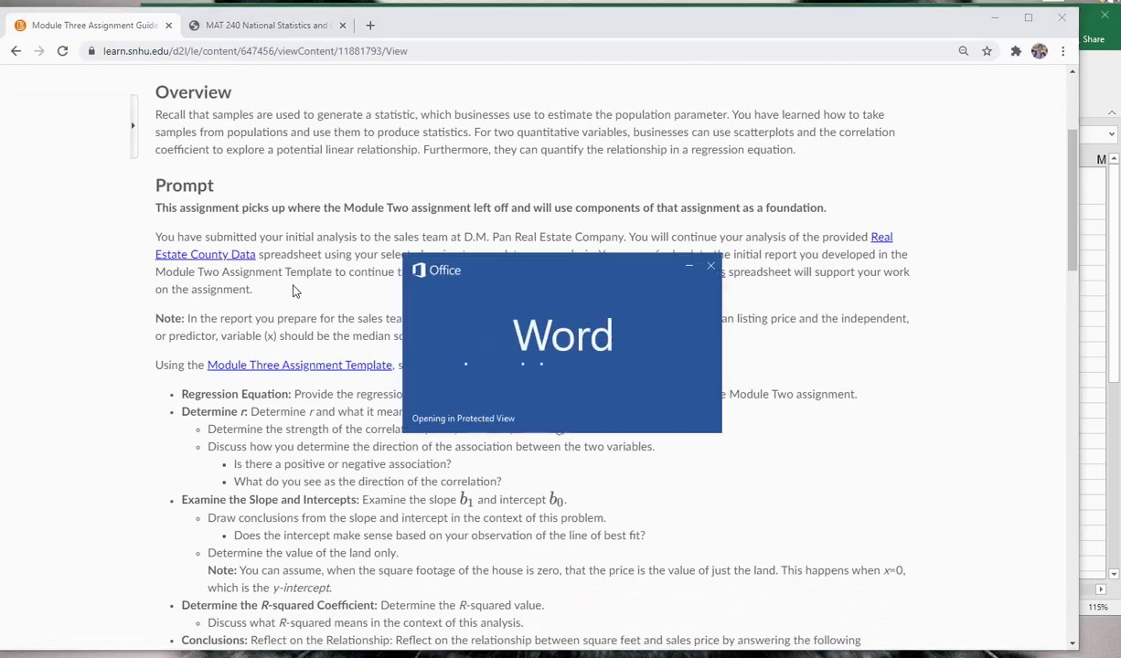
click(1029, 83)
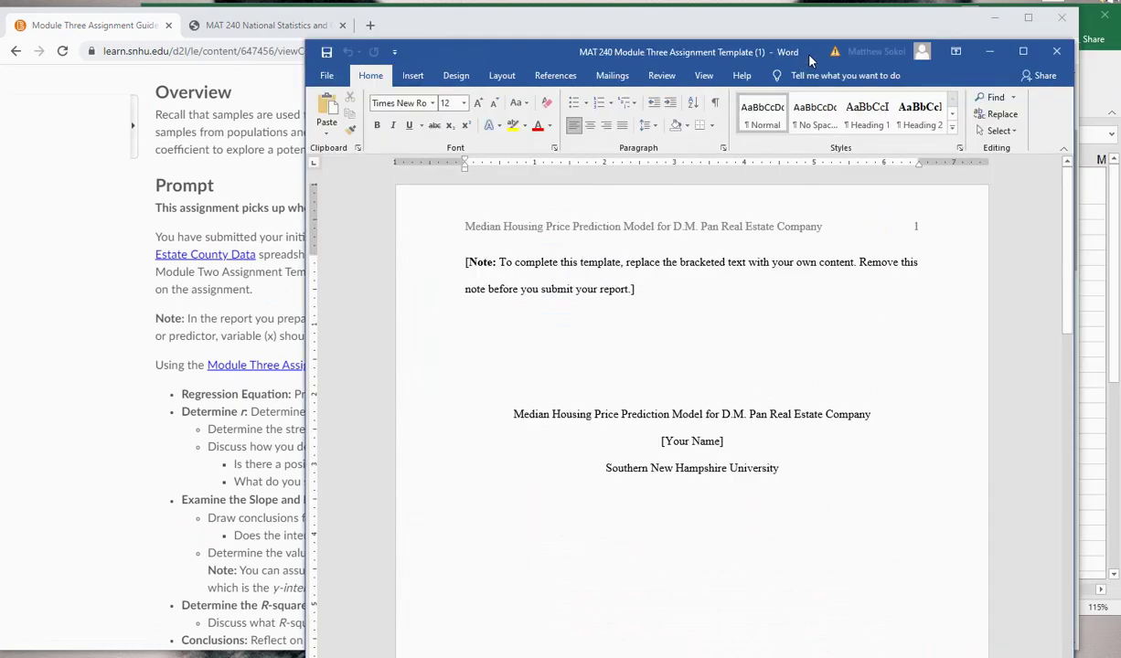
drag(811, 60, 792, 27)
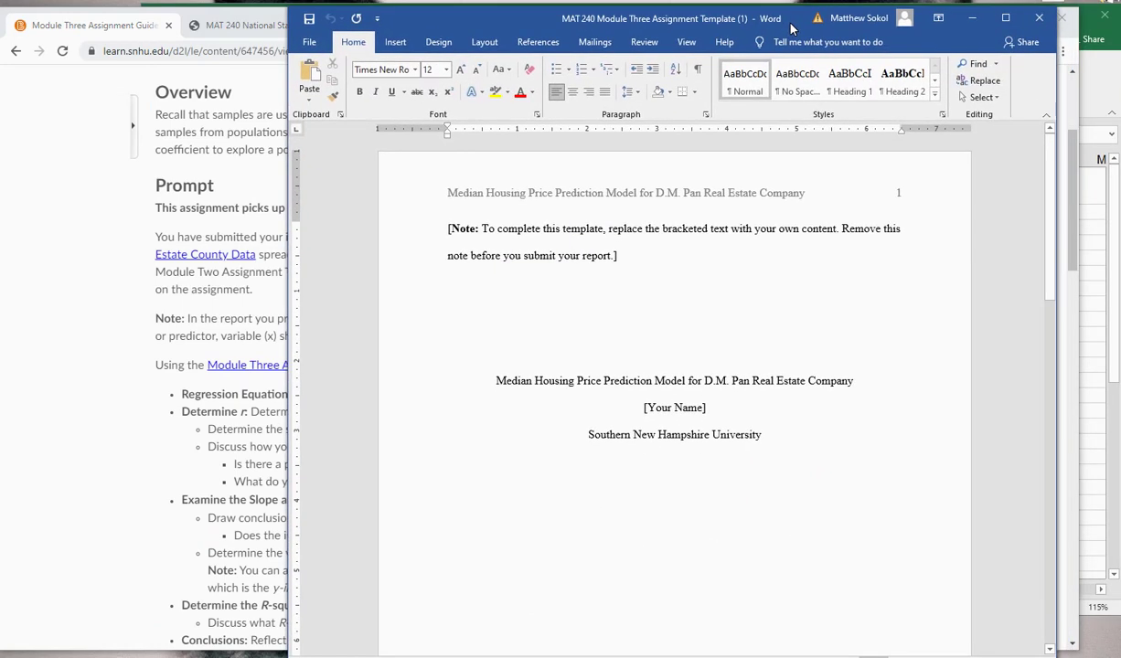
Step: Review the template's section prompts from Module Two Notes through Conclusions, and minimize the document
scroll(631, 372, down, 4)
scroll(631, 372, down, 7)
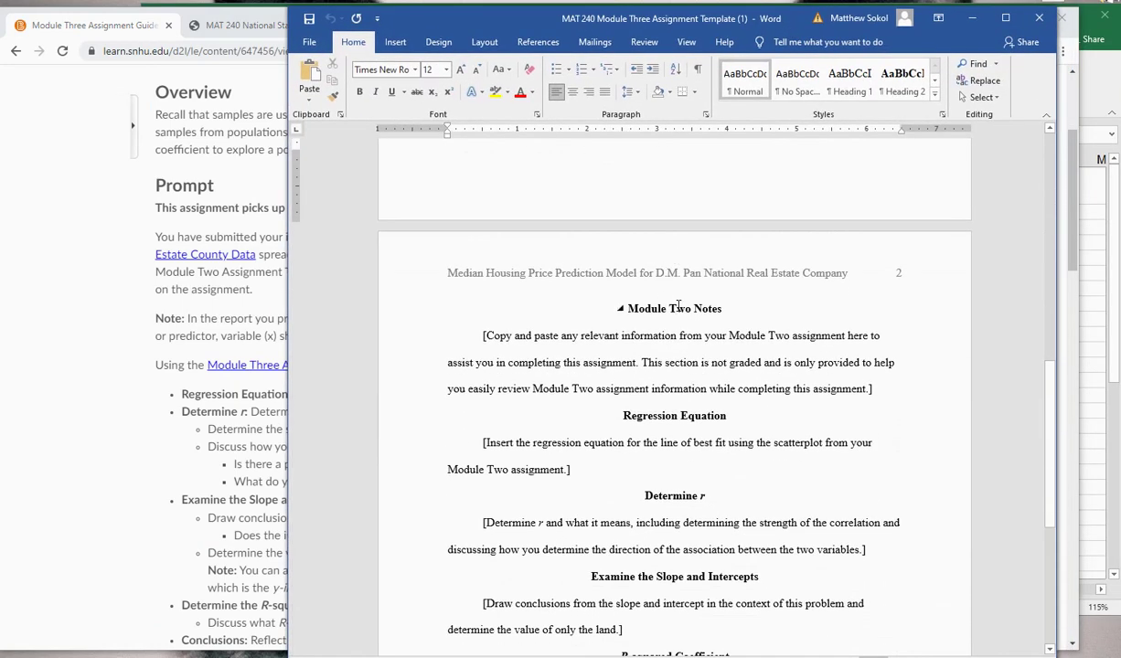
scroll(686, 402, down, 4)
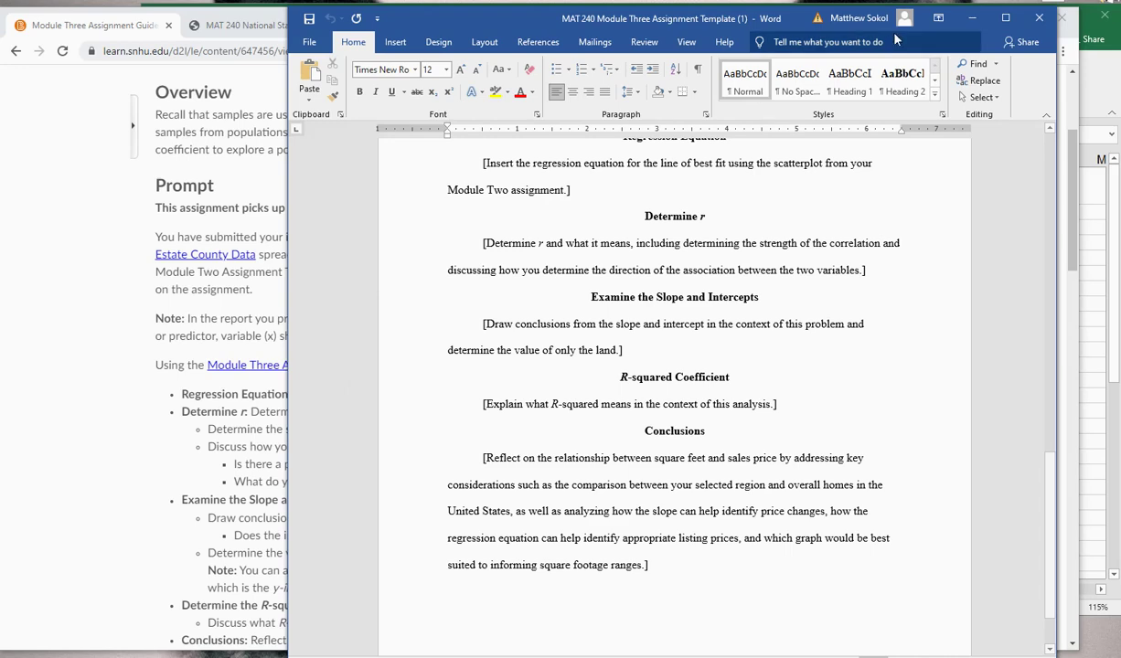
scroll(690, 318, up, 3)
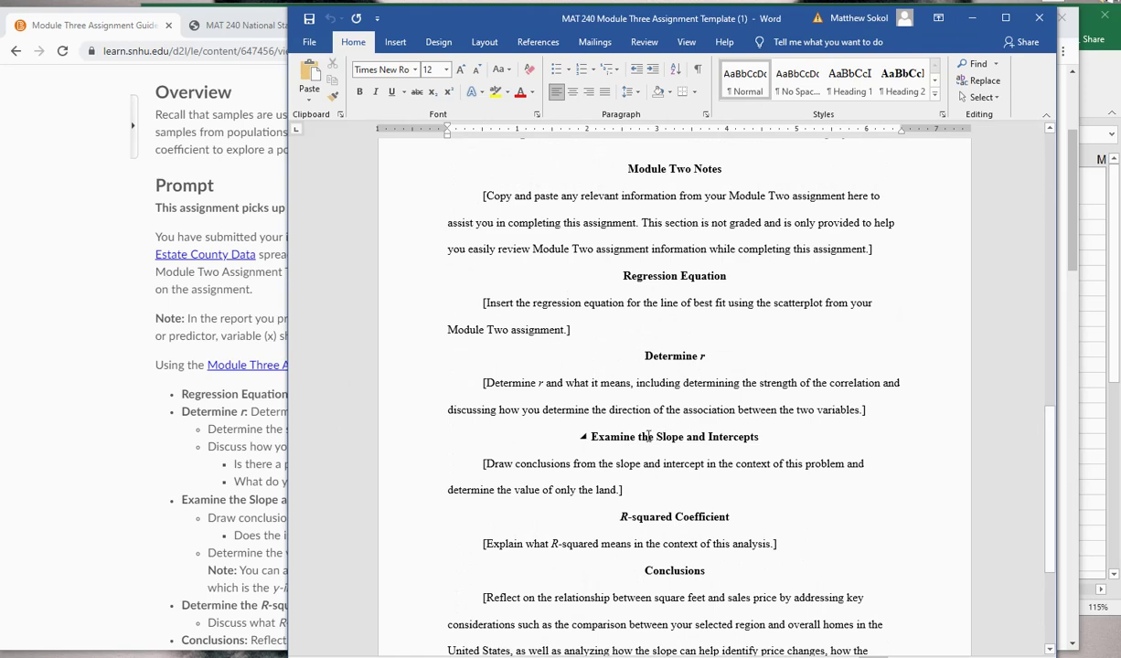
click(972, 20)
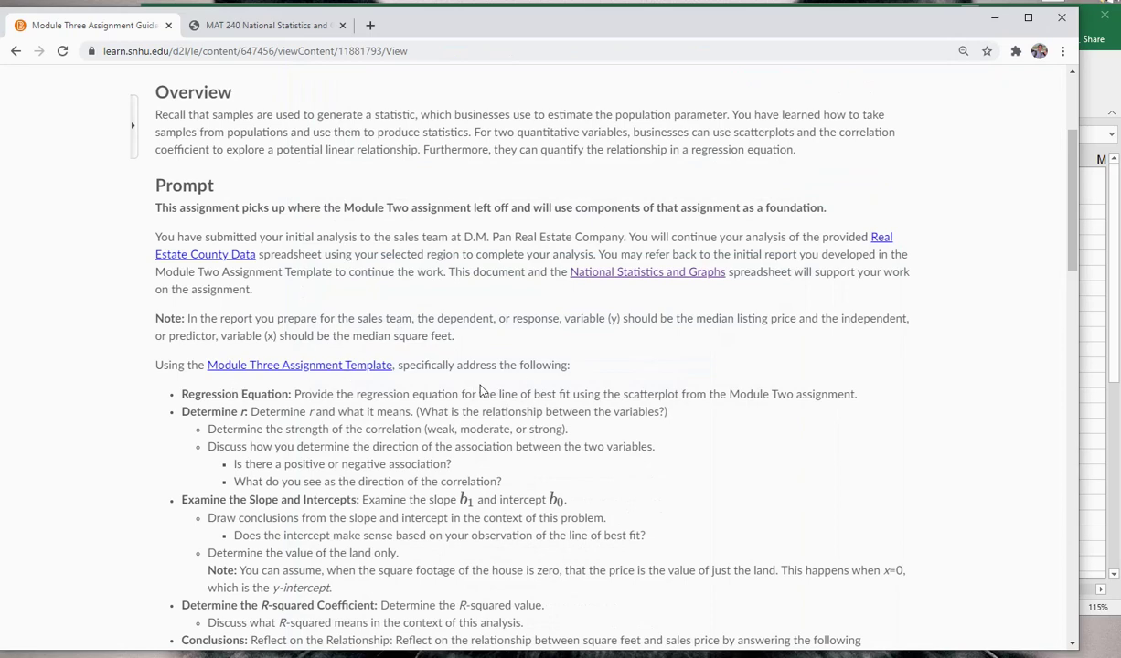
Step: Switch to the Excel workbook and enter the trendline equation y = 220.4x - 215520 in H18, beneath the regression equation label
click(1118, 79)
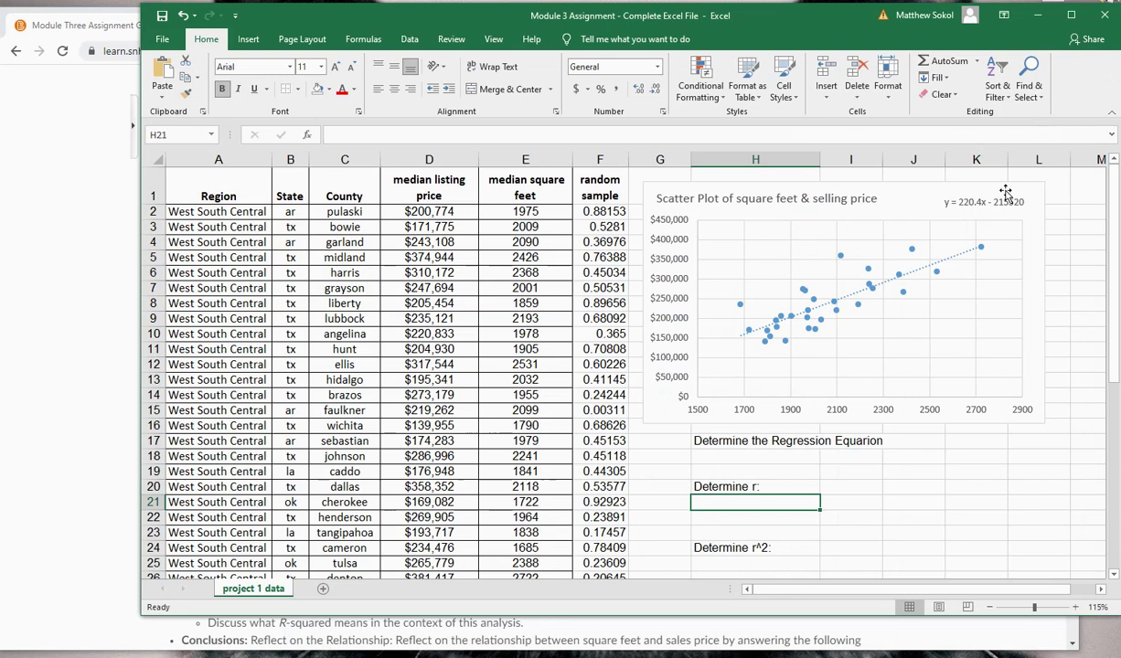
click(969, 211)
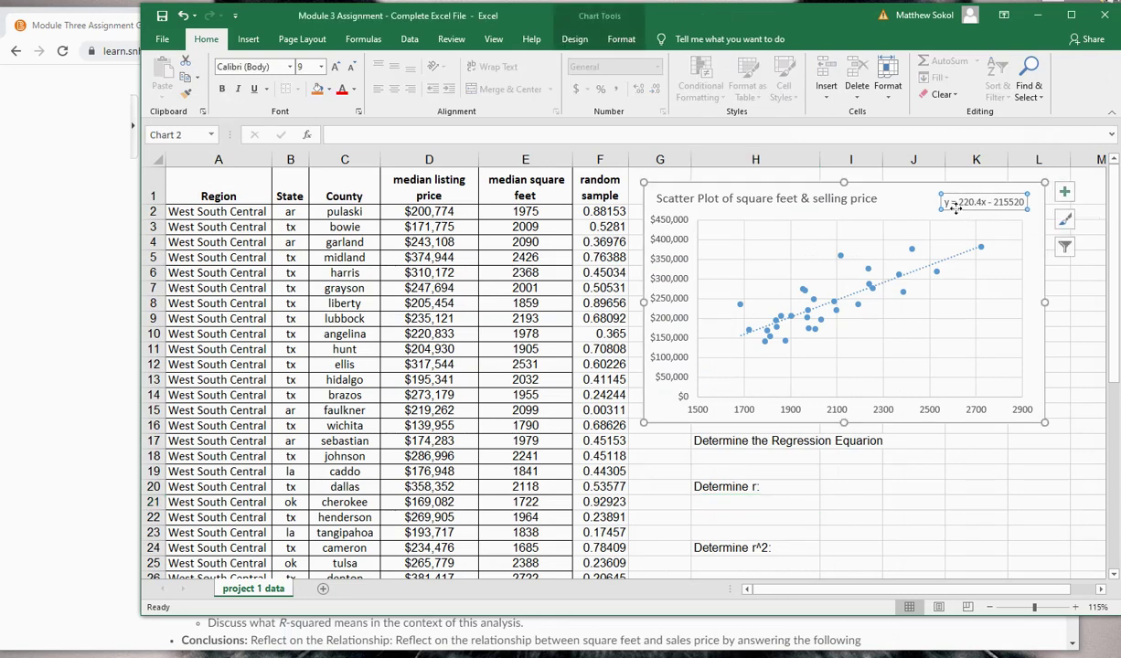
click(742, 460)
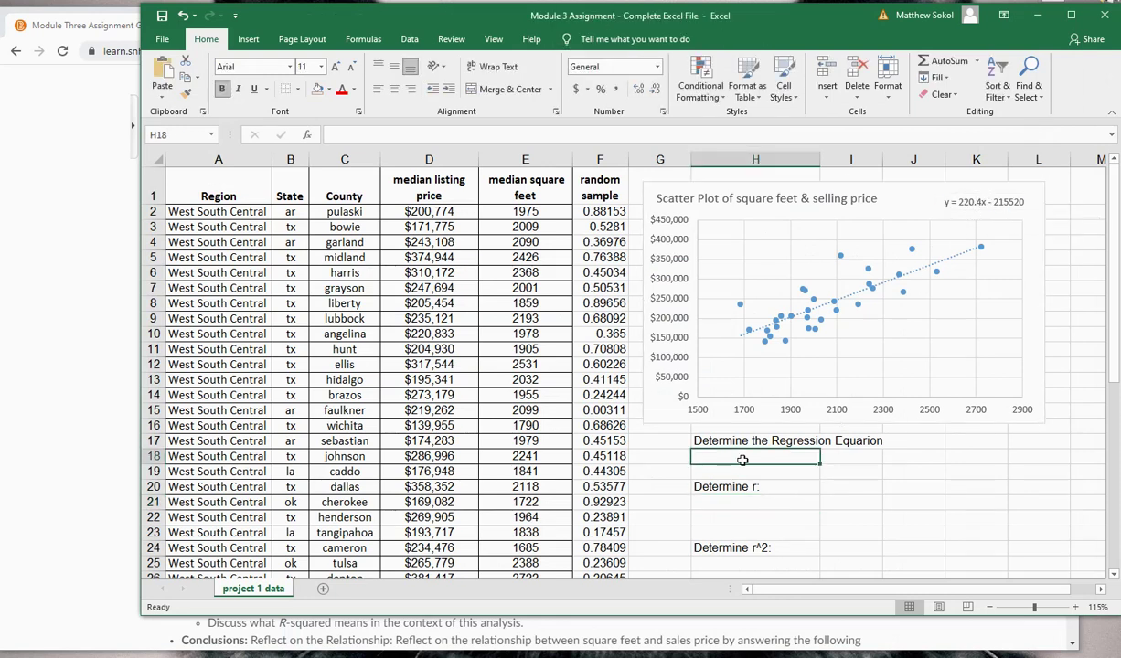
text(y = 220.4)
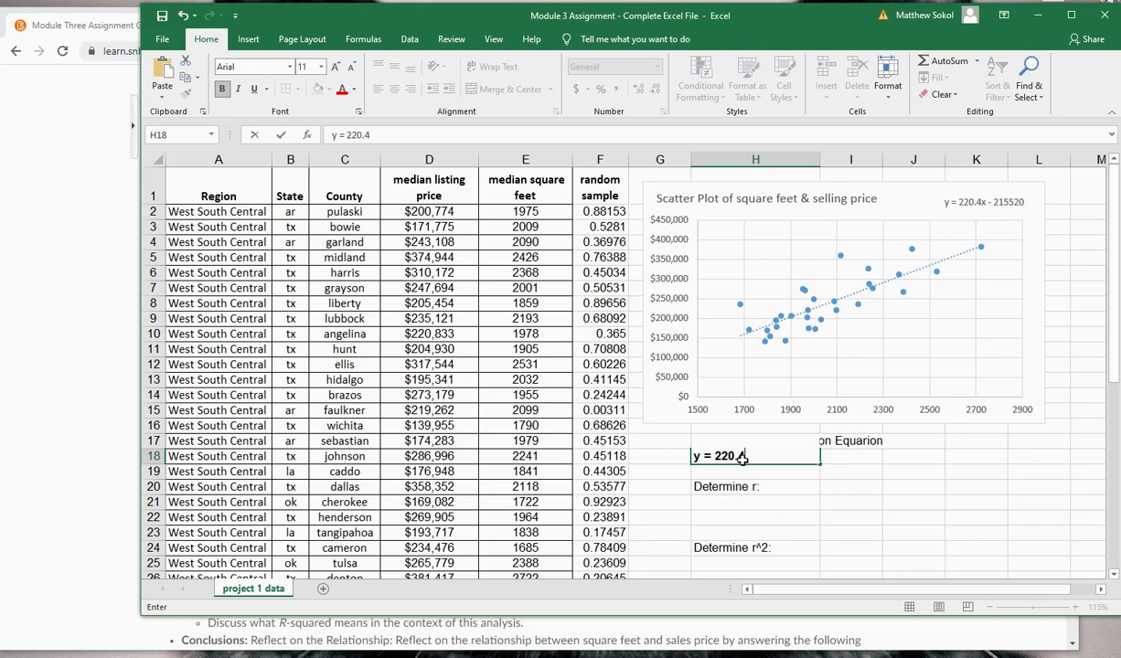
text(x - 21552)
text(0)
key(Return)
Step: Fill the regression equation cell H18 with yellow
key(Up)
click(328, 89)
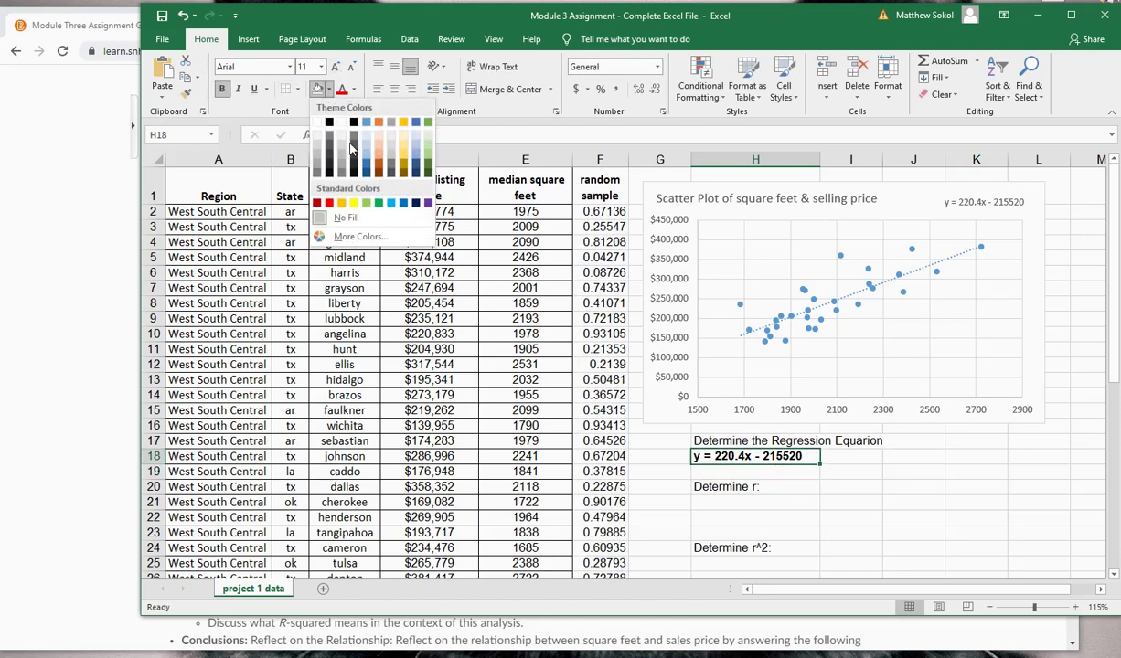
click(350, 194)
click(851, 487)
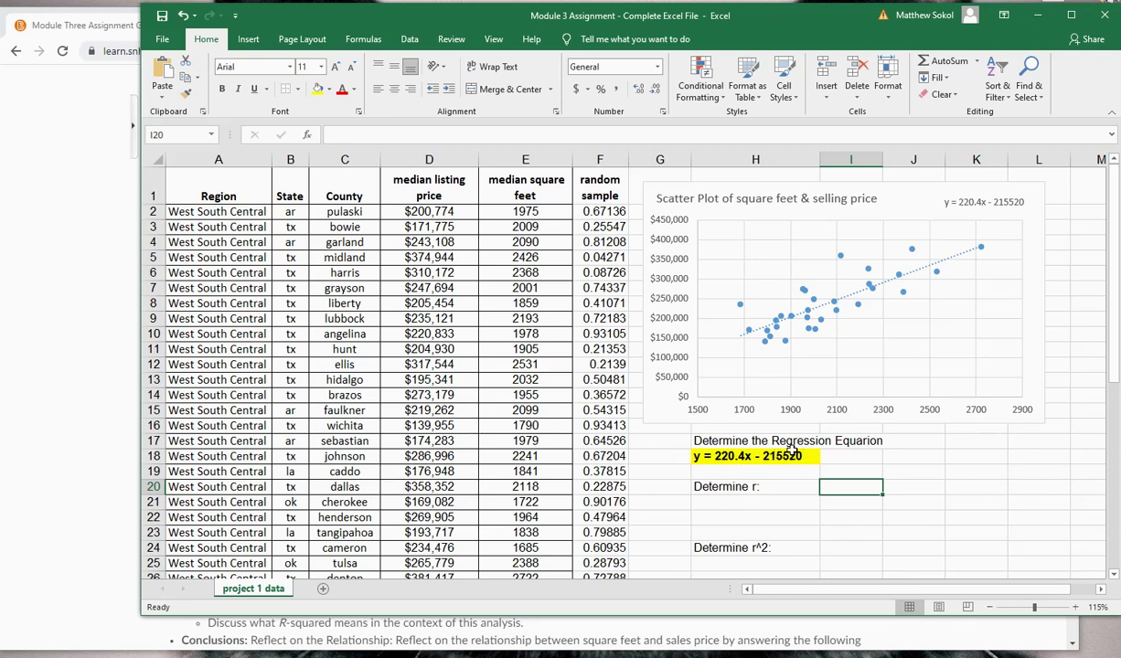
Step: Consult the assignment instructions in the browser and return to the Excel workbook
click(91, 313)
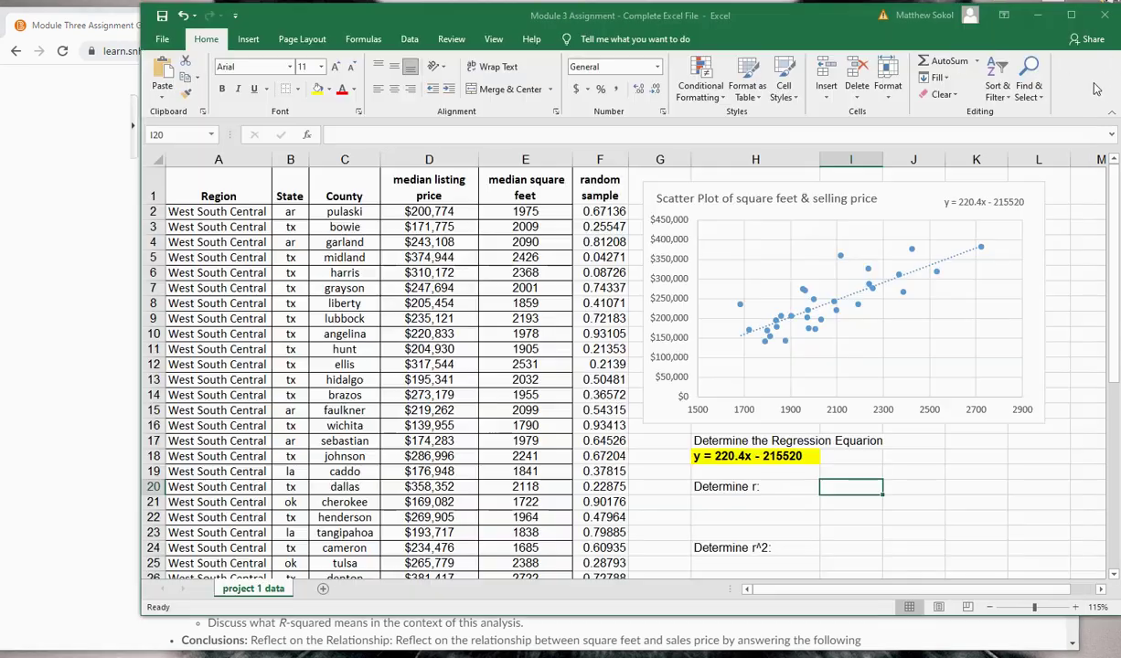
click(1093, 84)
Step: Calculate r in H21 with CORREL of square feet E2:E31 and listing prices D2:D31, and fill the cell yellow
click(718, 502)
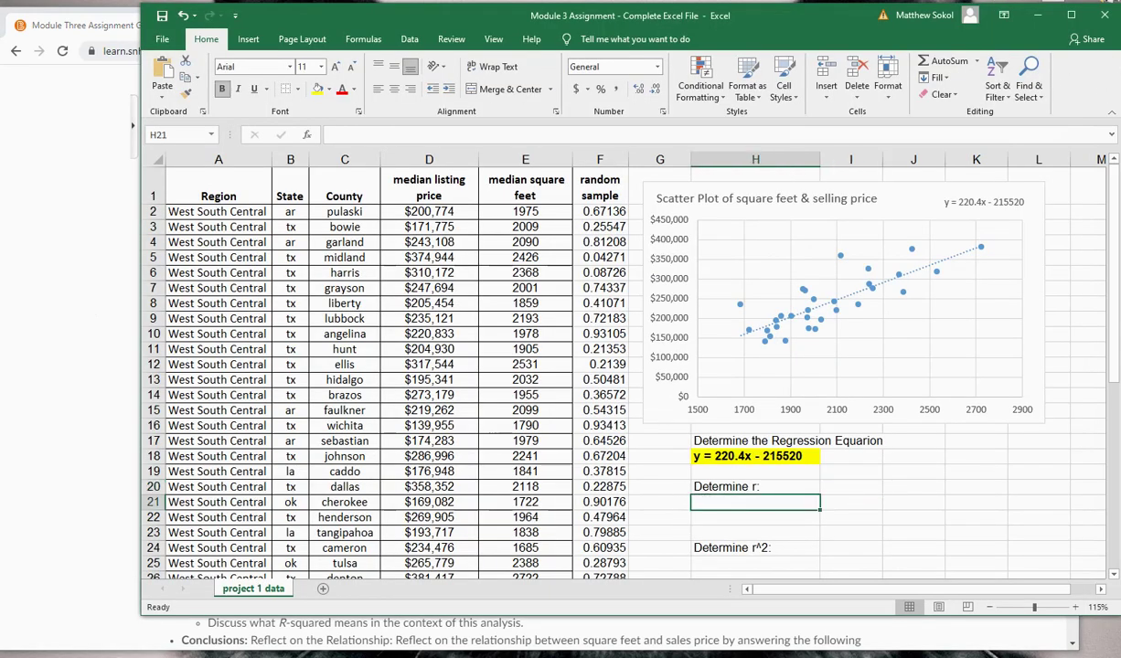
text(=correl)
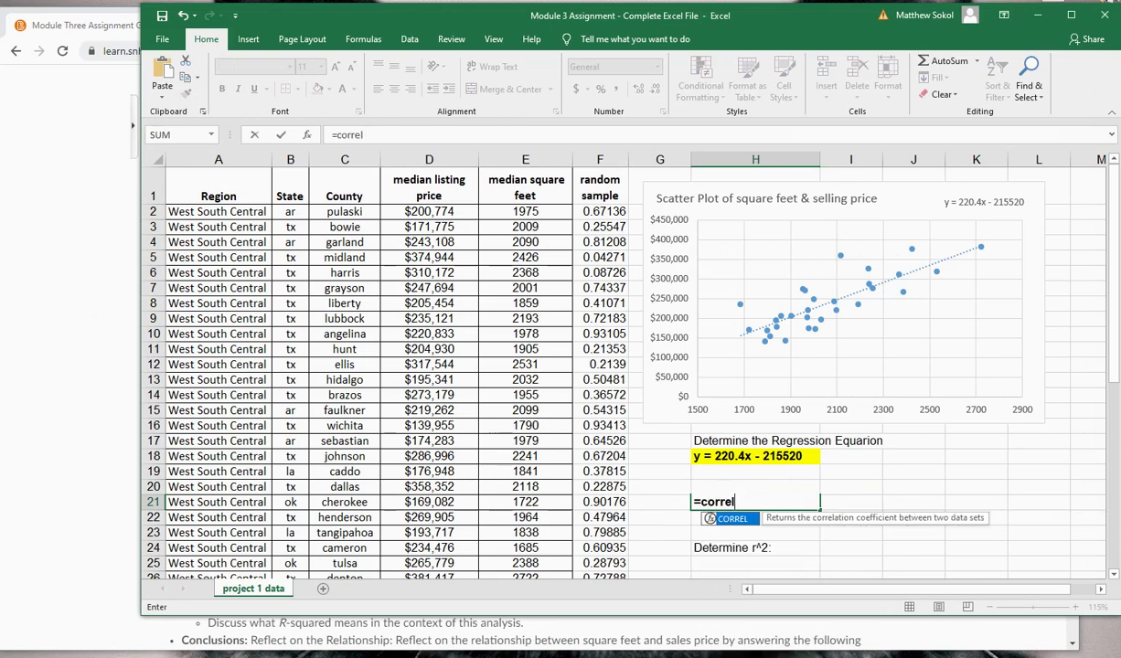
text(()
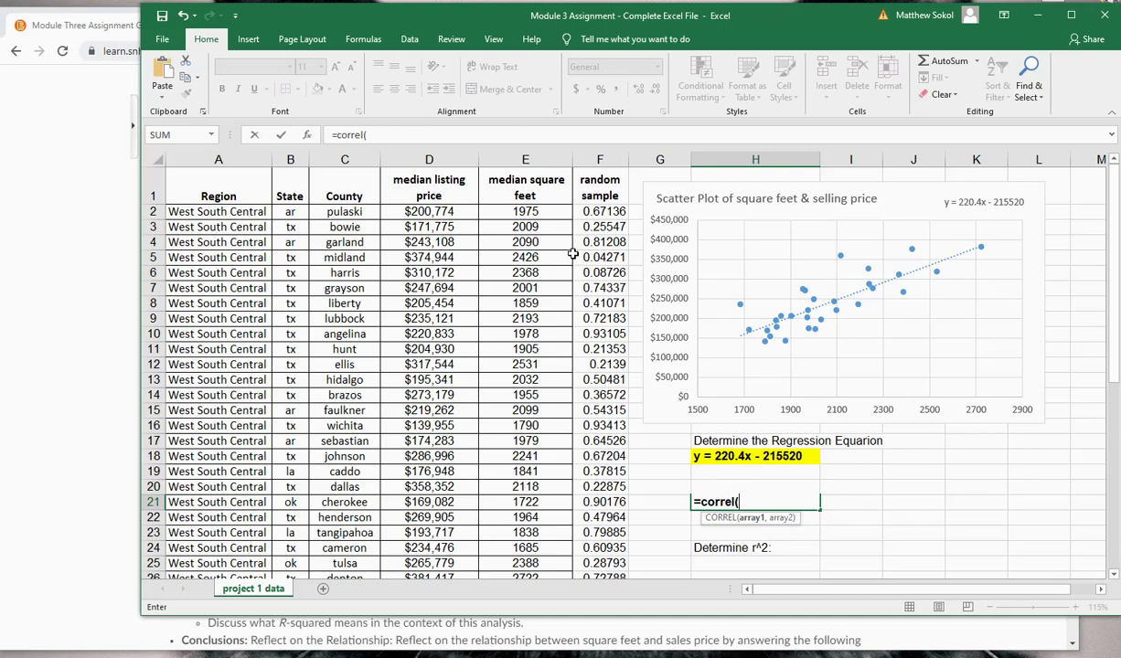
click(510, 210)
scroll(507, 366, down, 2)
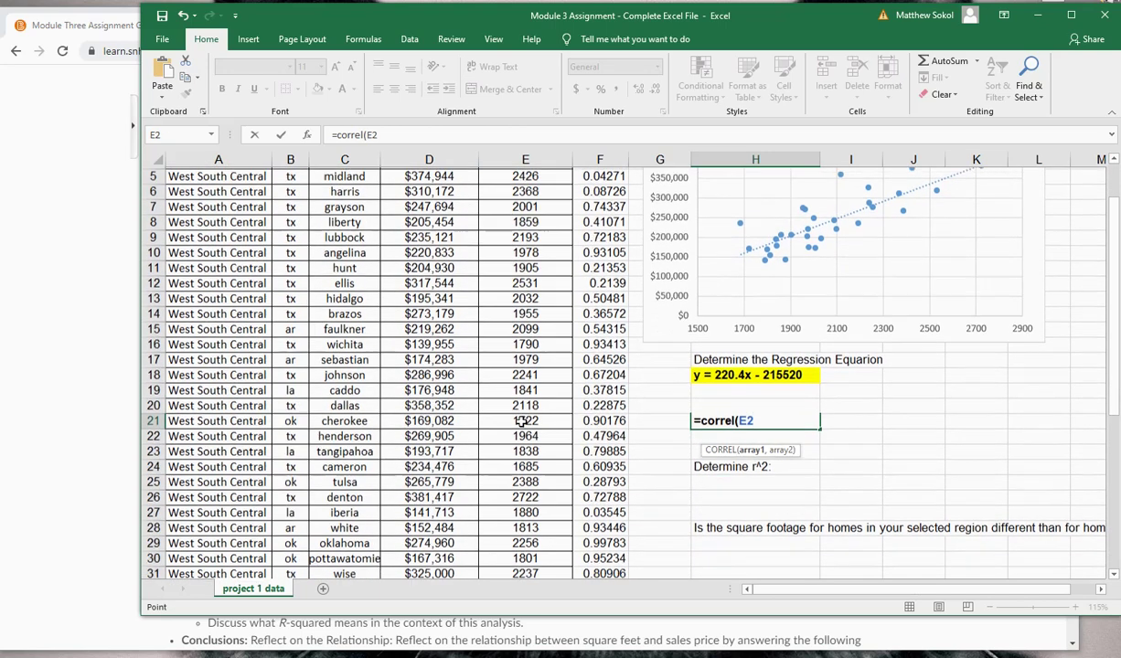
shift+click(531, 540)
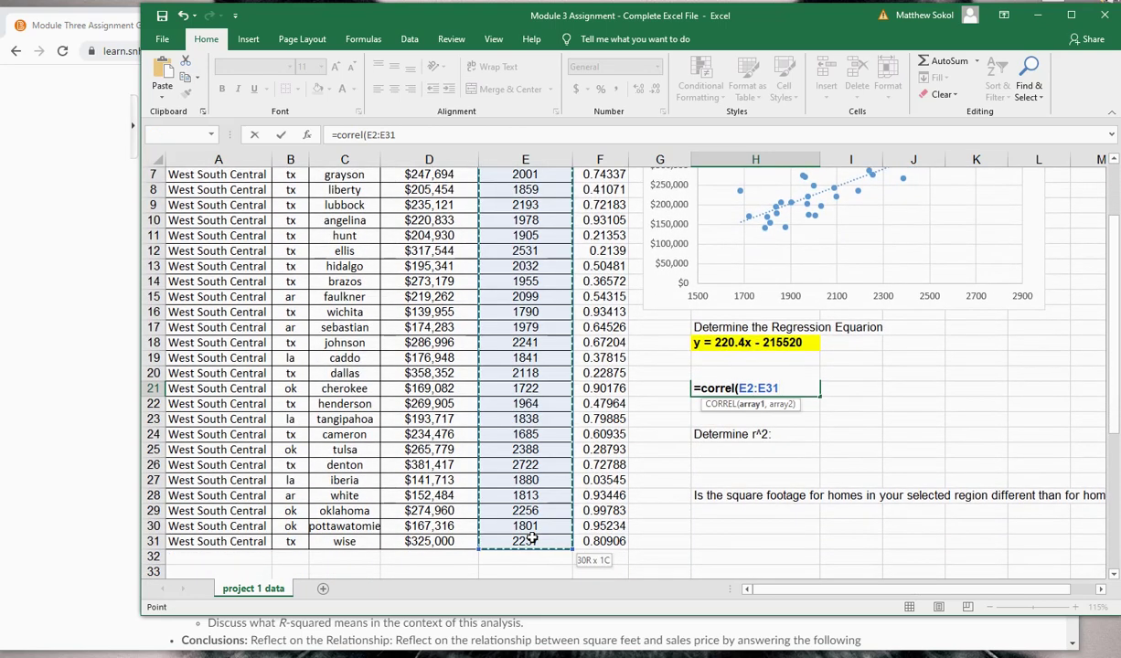
text(,)
scroll(516, 438, up, 2)
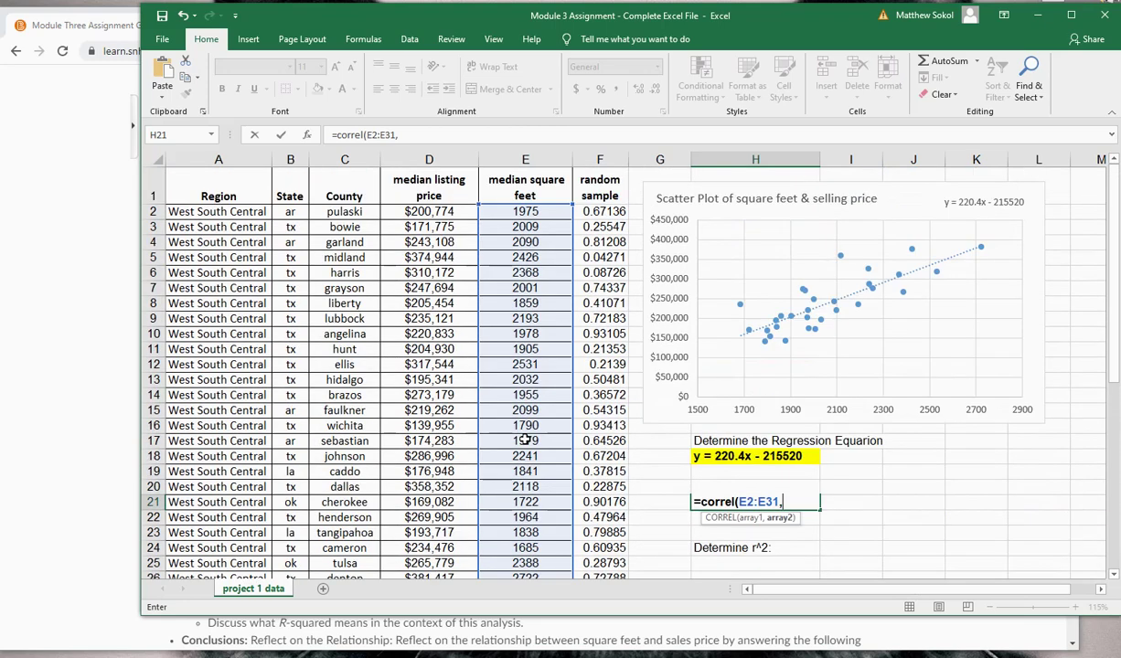
click(409, 203)
scroll(428, 338, down, 2)
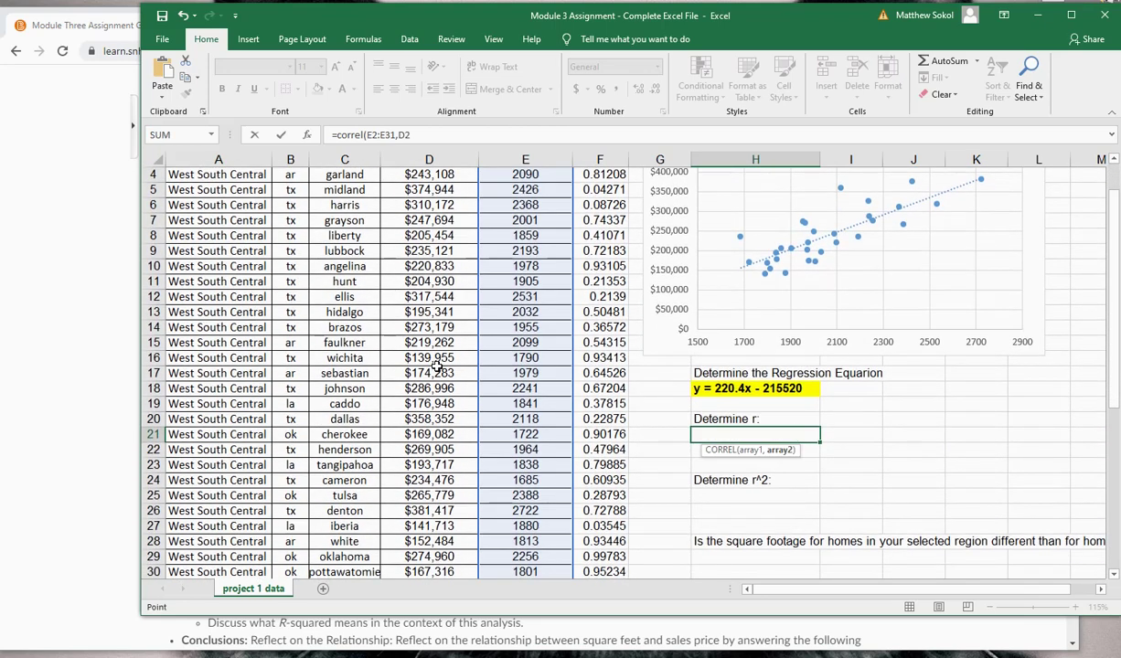
shift+click(430, 538)
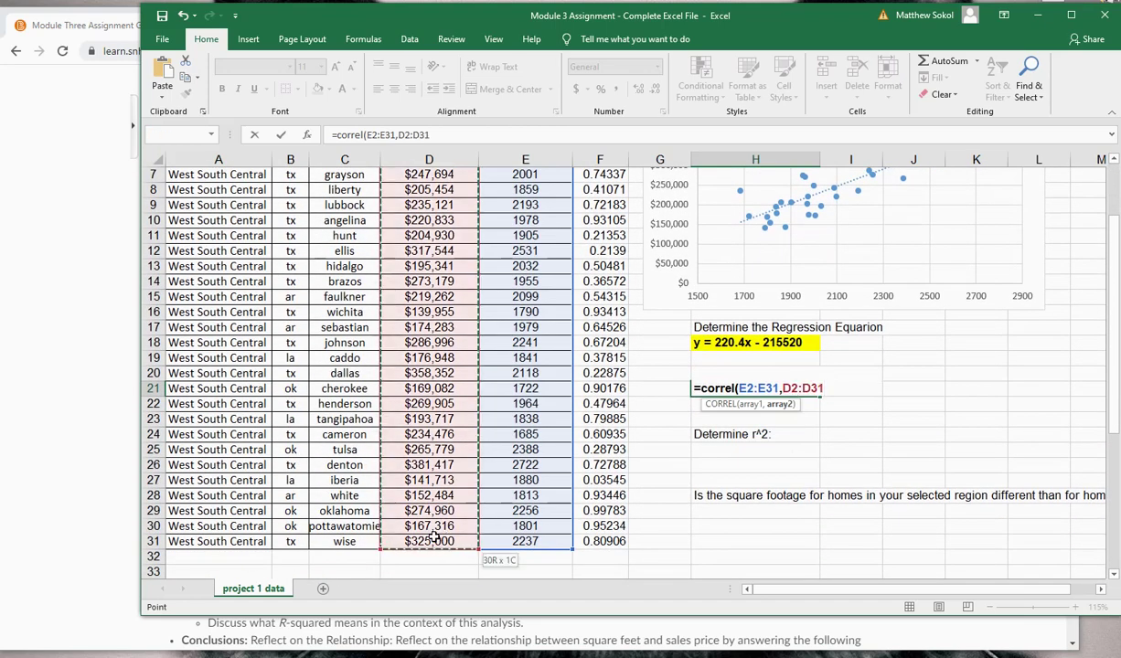
text())
key(Return)
click(776, 389)
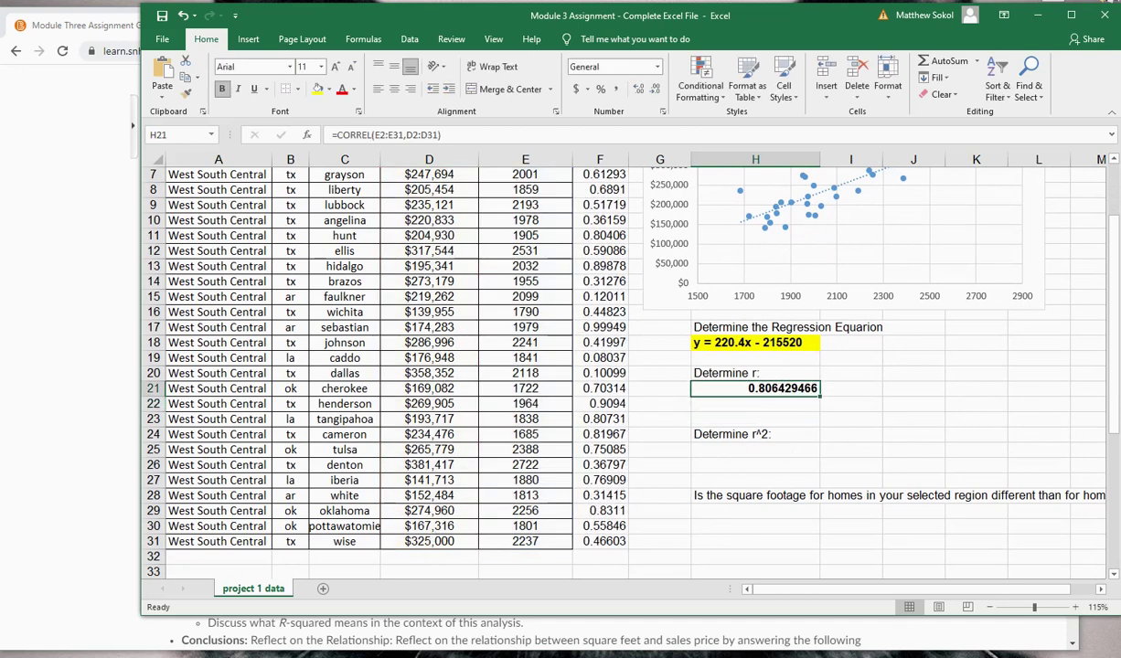
click(317, 89)
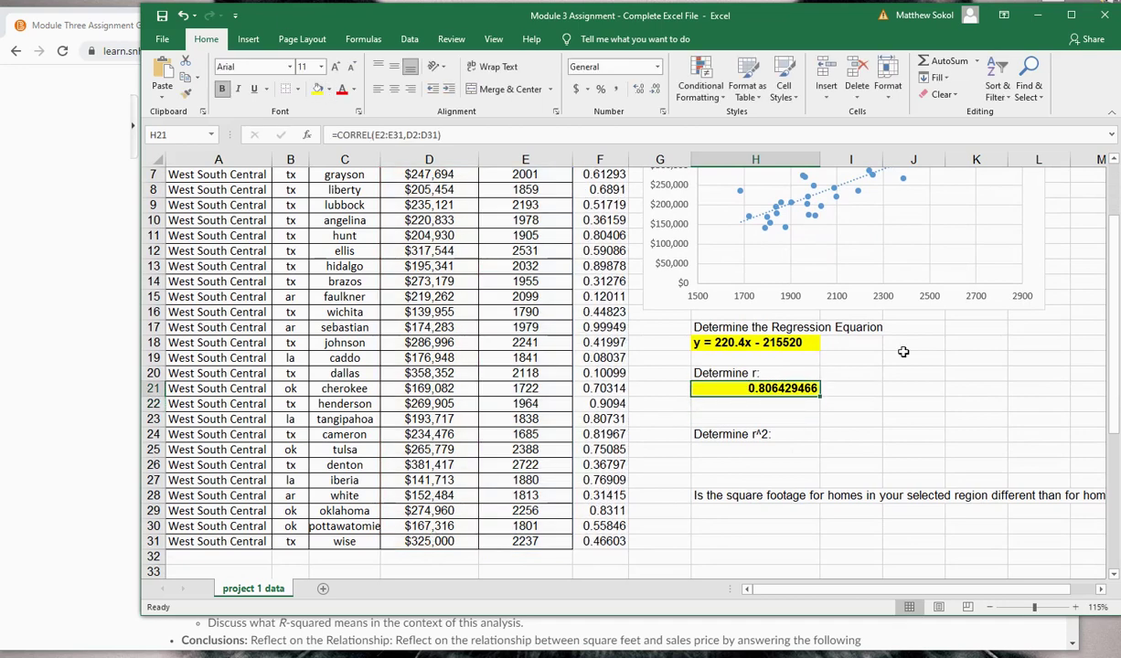
Step: Enter in I21: "Since the value is close to +1, there is evidence of a strong linear relationship between the variables."
click(831, 388)
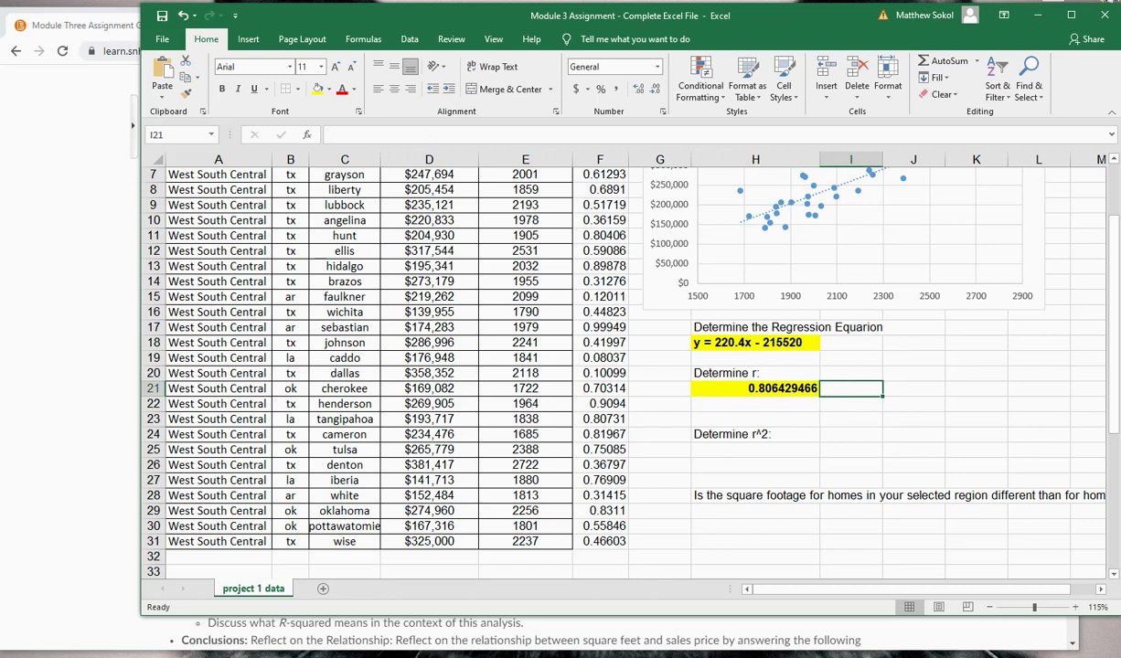
text(Since the val)
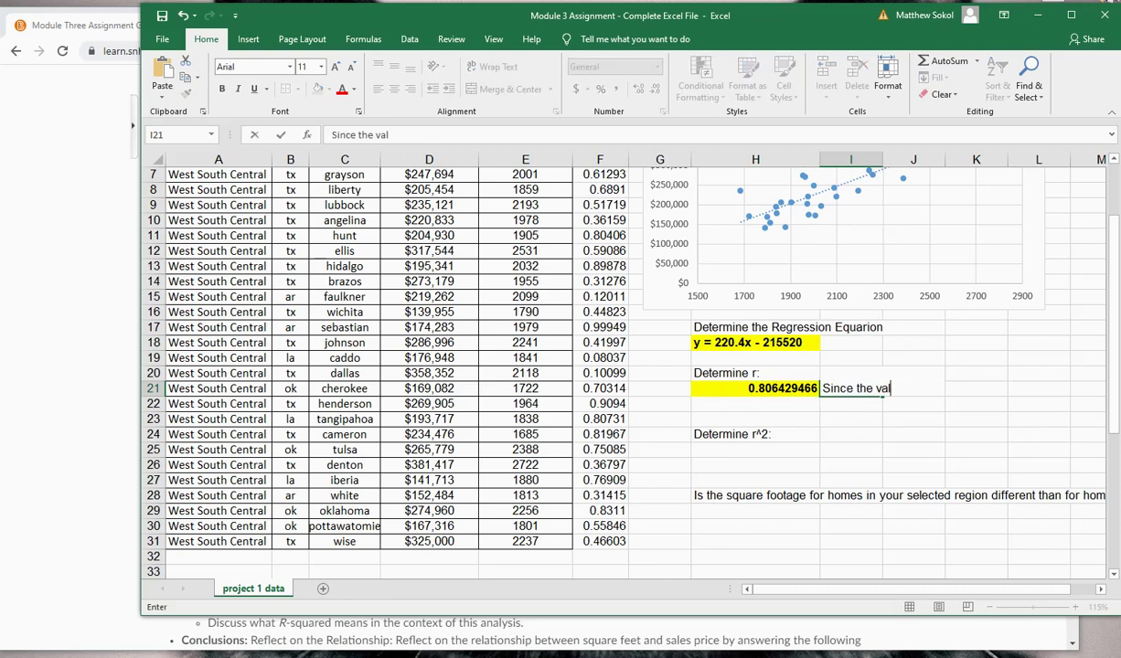
text(ue is close to +)
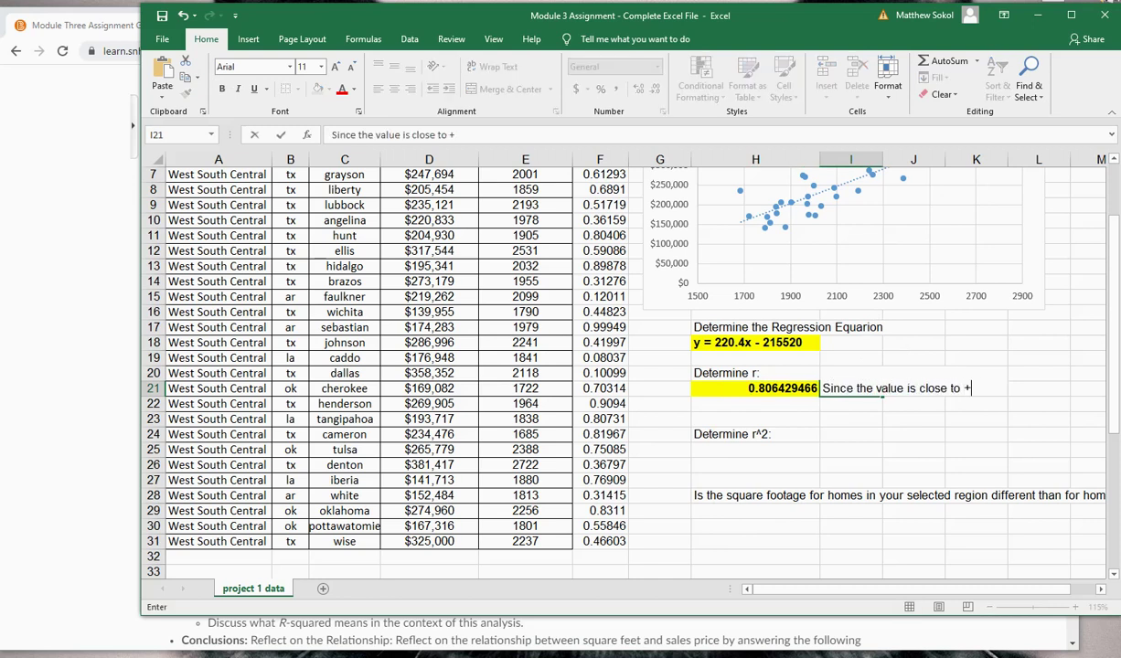
text(1, there is evidence of a)
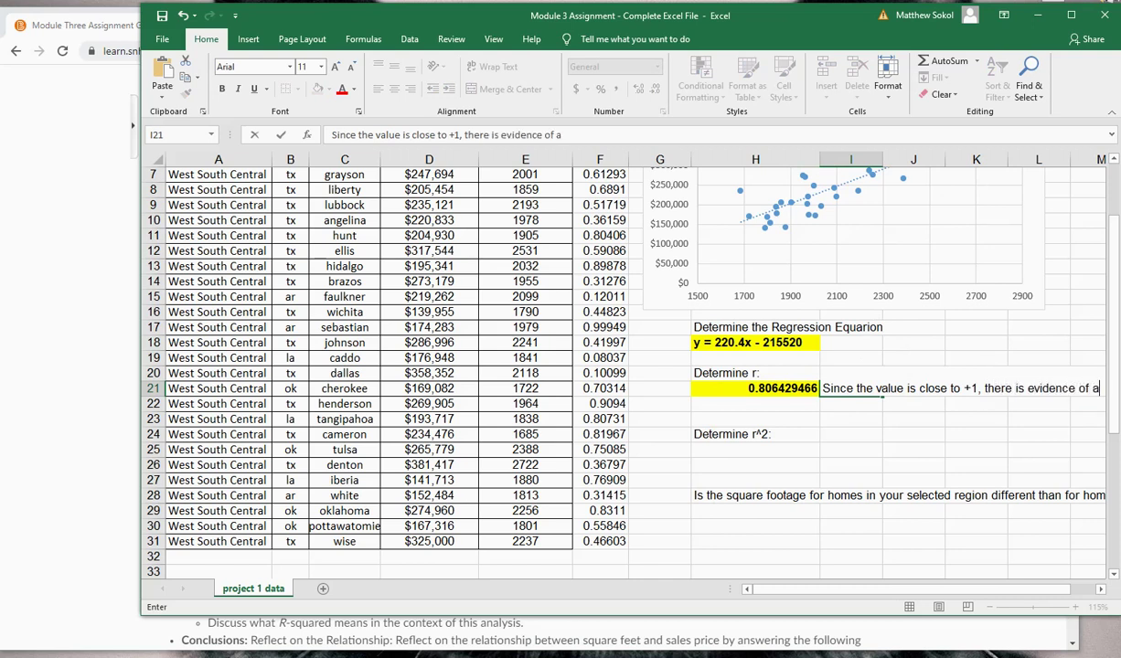
text( strong linear )
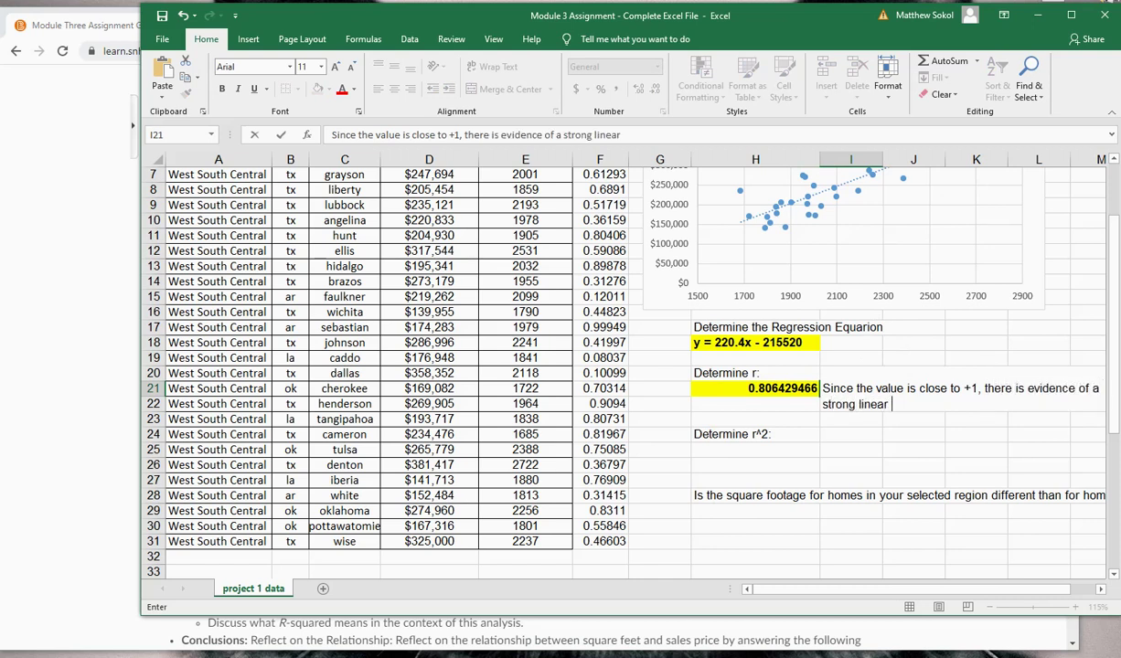
text(relationship )
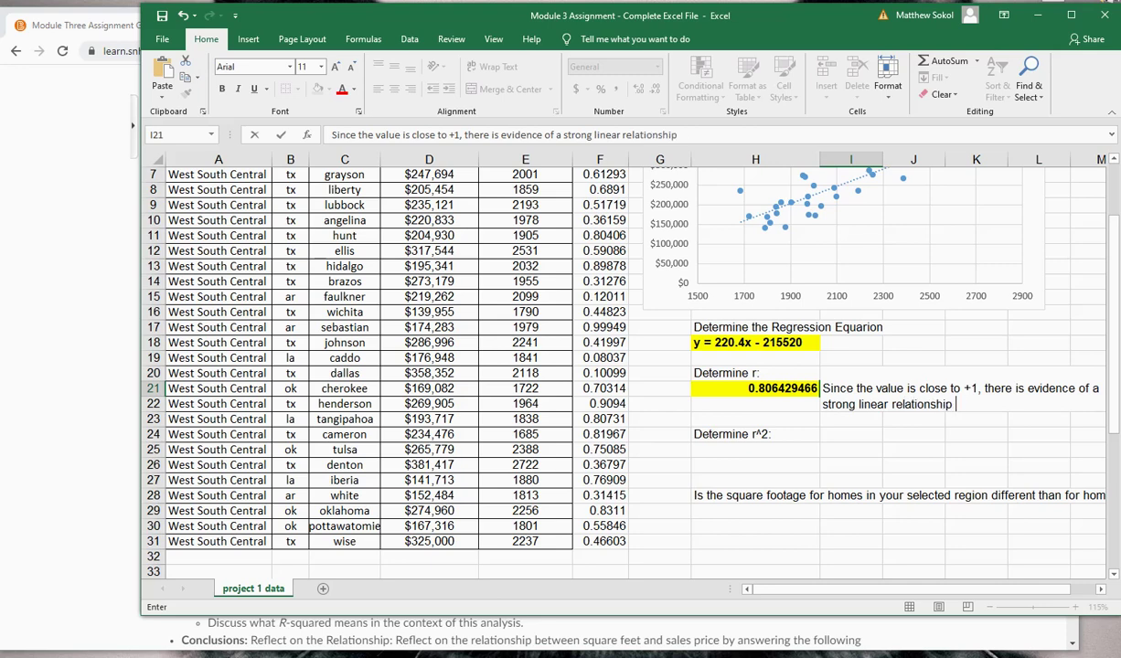
text(between the variables.)
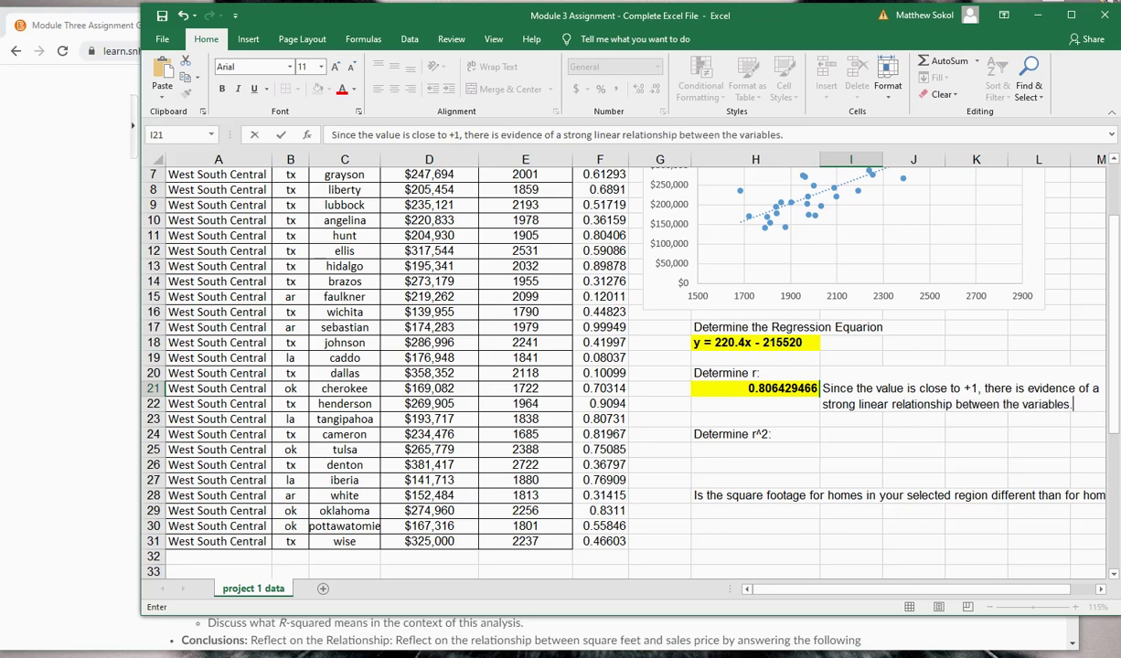
key(Return)
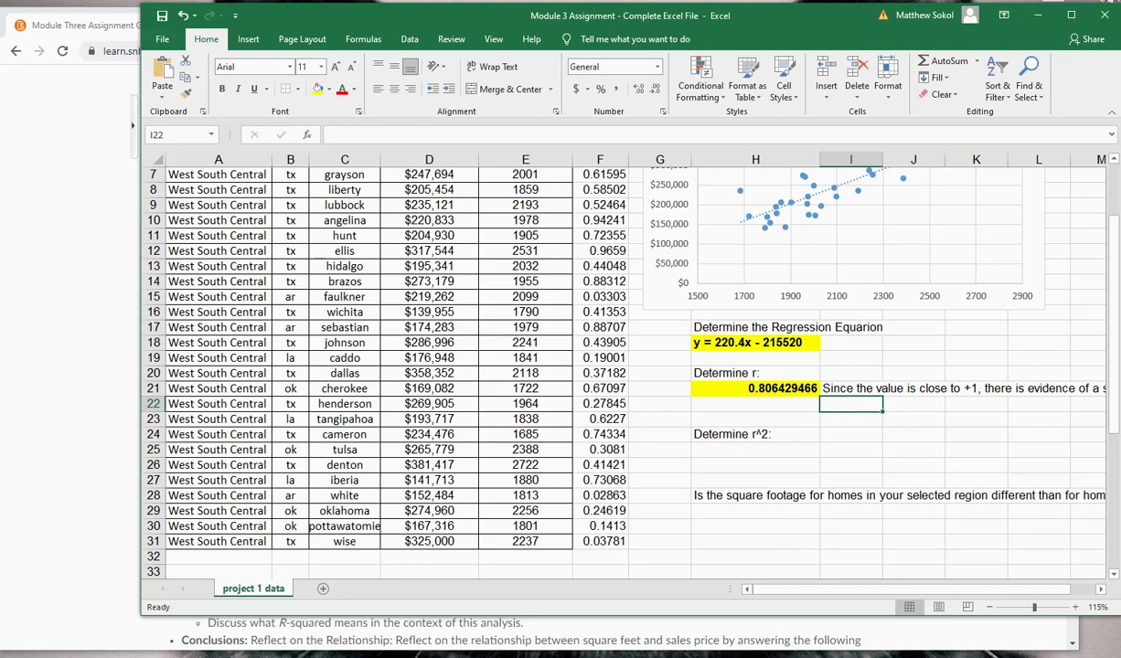
Step: Review the slope and intercept requirements in the browser's assignment guide and return to the Excel workbook
scroll(1068, 442, up, 2)
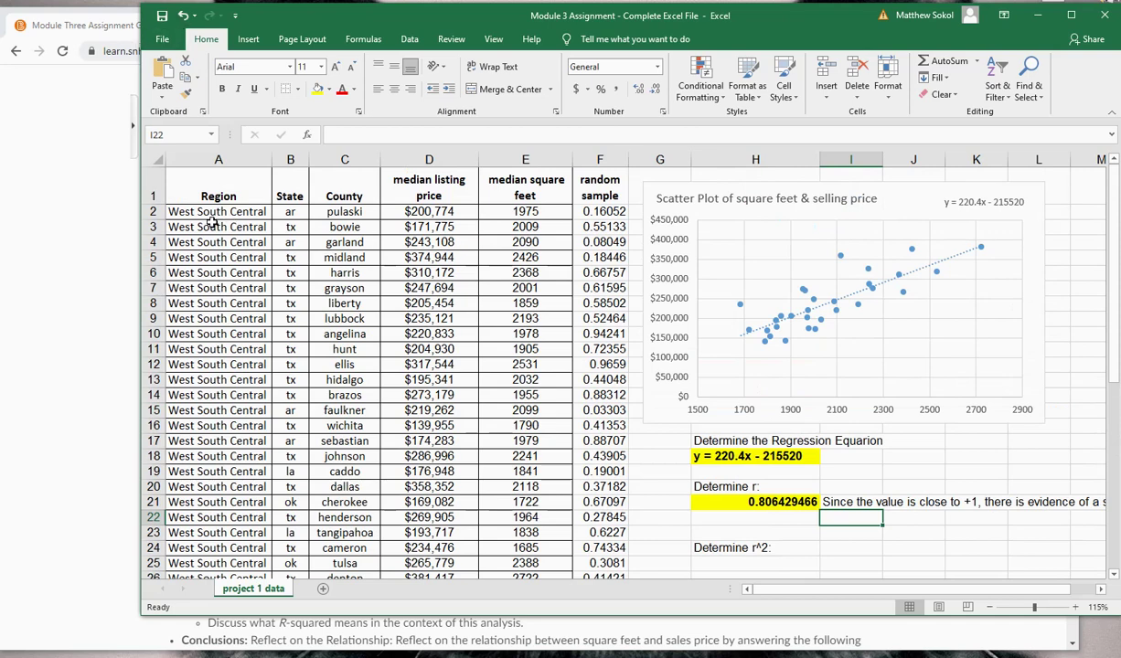
click(69, 245)
scroll(377, 270, down, 1)
scroll(377, 271, down, 1)
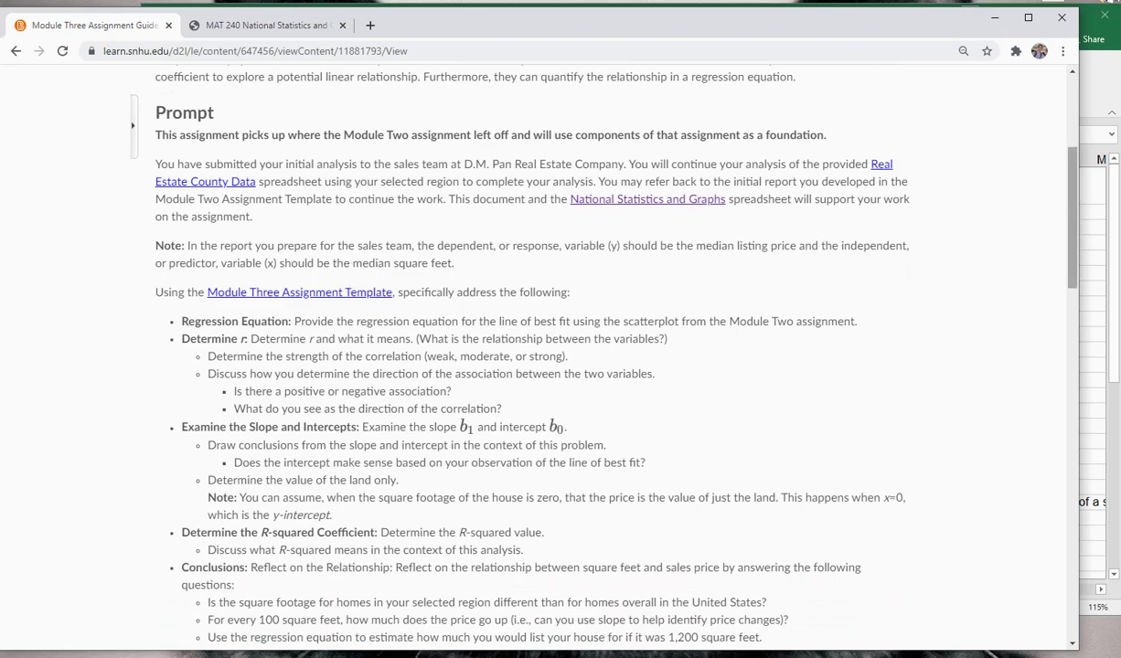
click(1114, 99)
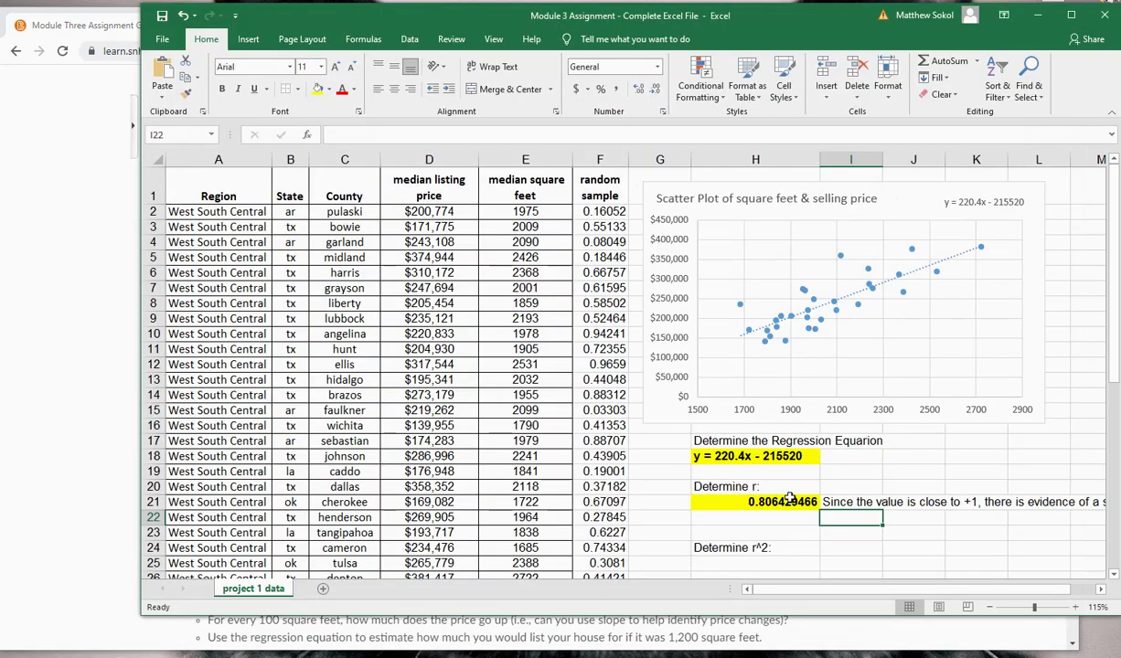
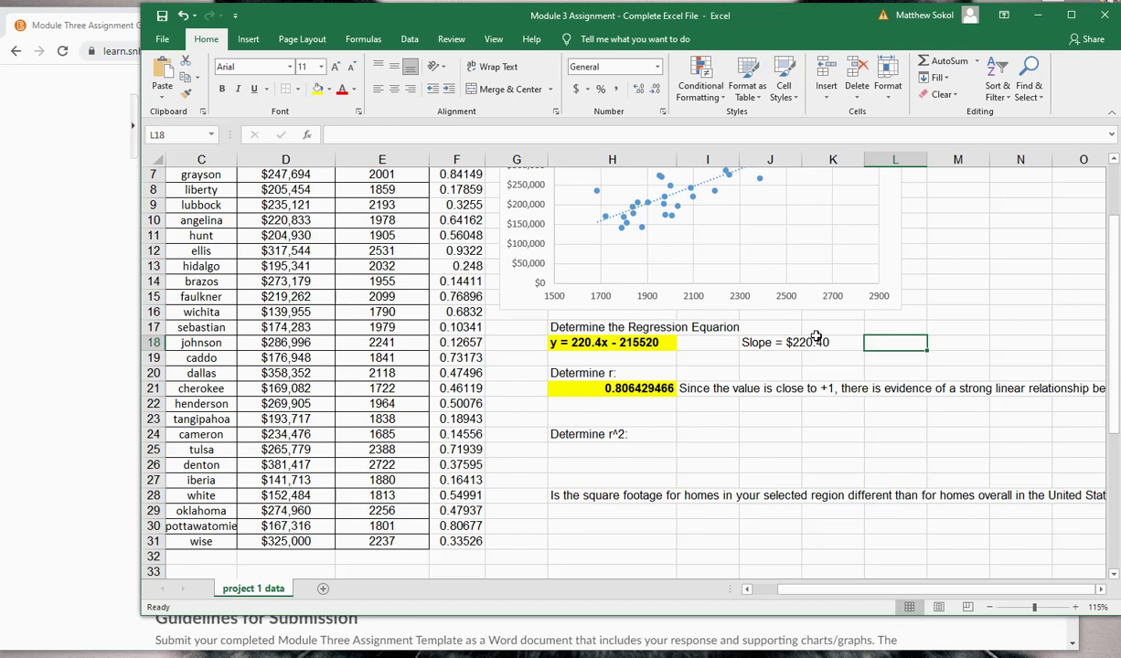
Step: Enter "Intercept = -$215,520" in J19, below the slope note
click(759, 357)
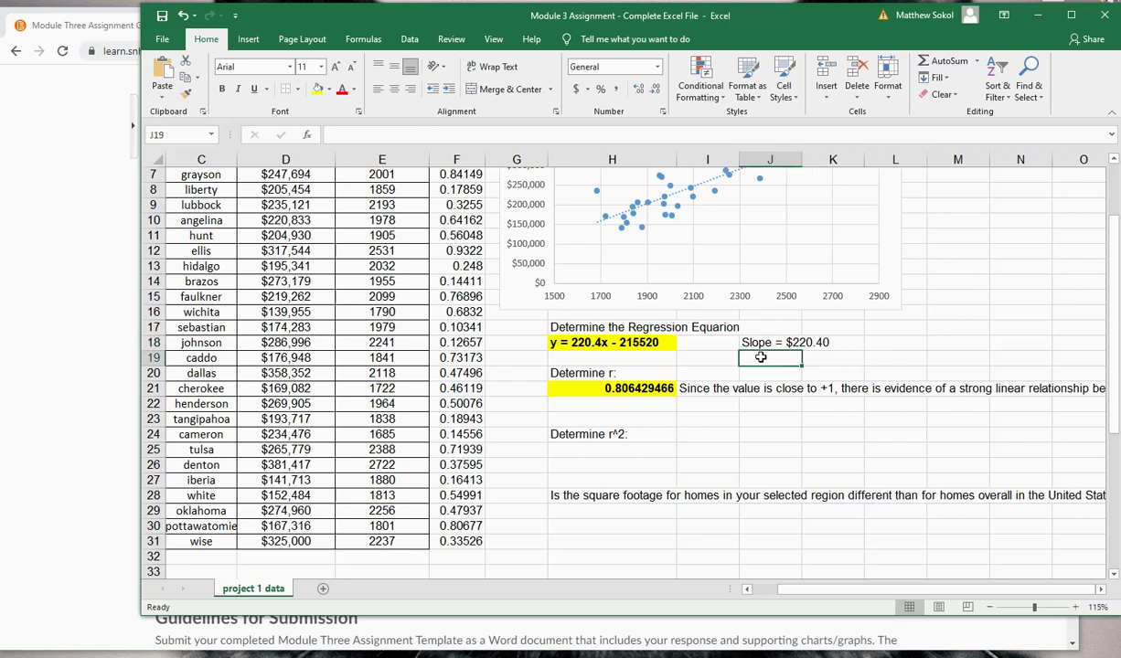
text(Intercept)
key(Tab)
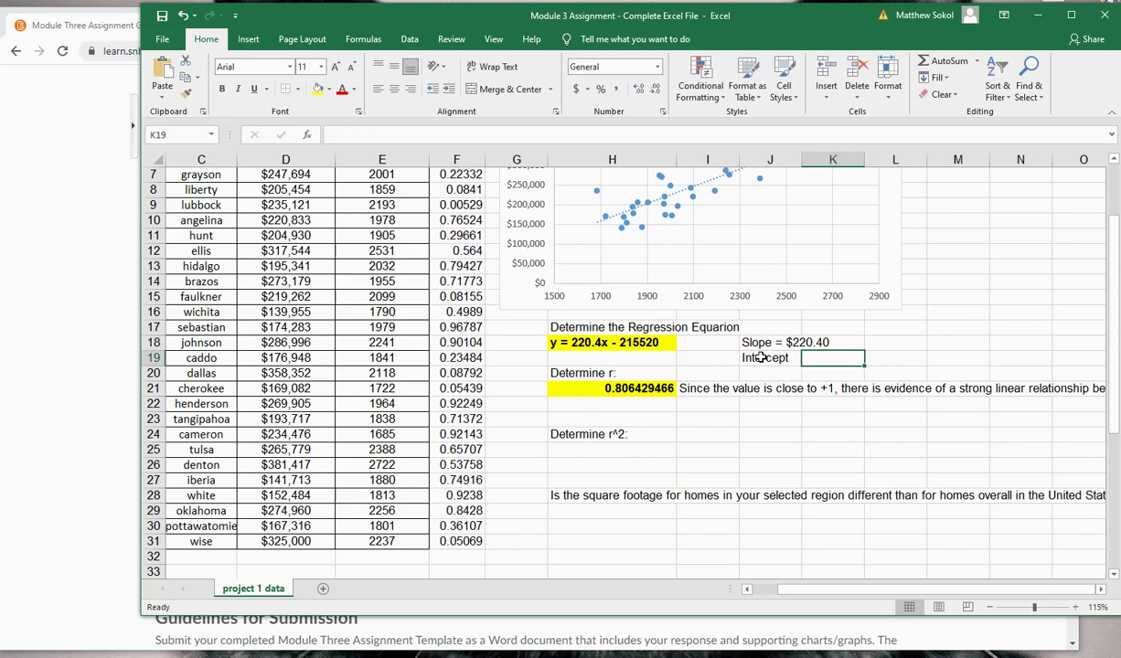
click(761, 358)
click(470, 130)
text(= -$)
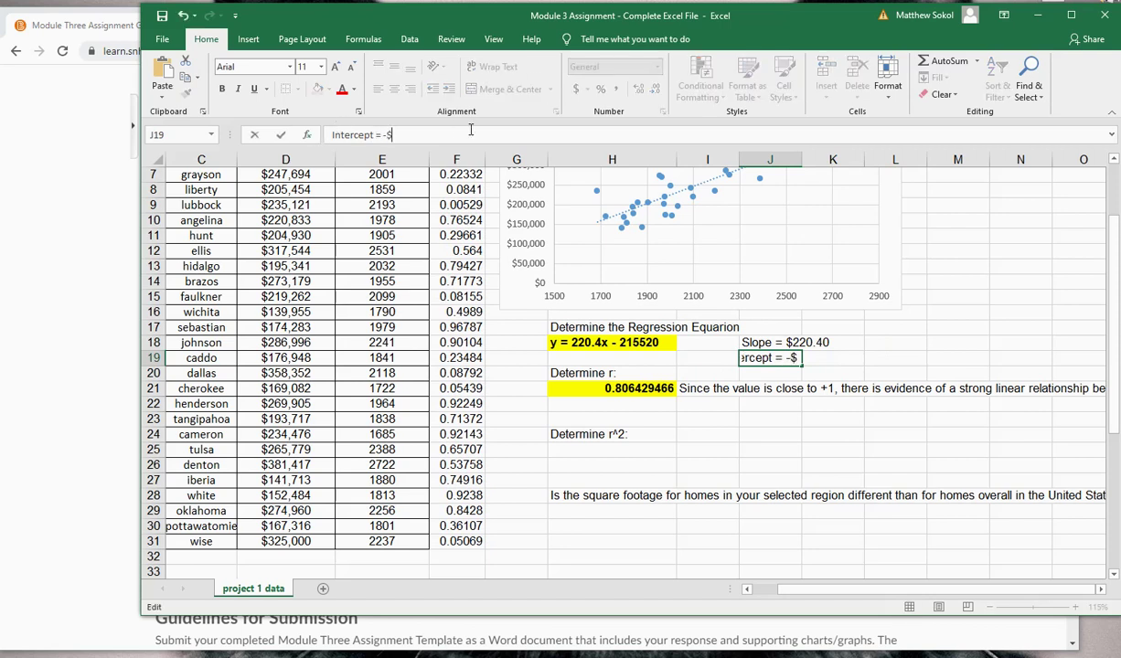
text(215,520)
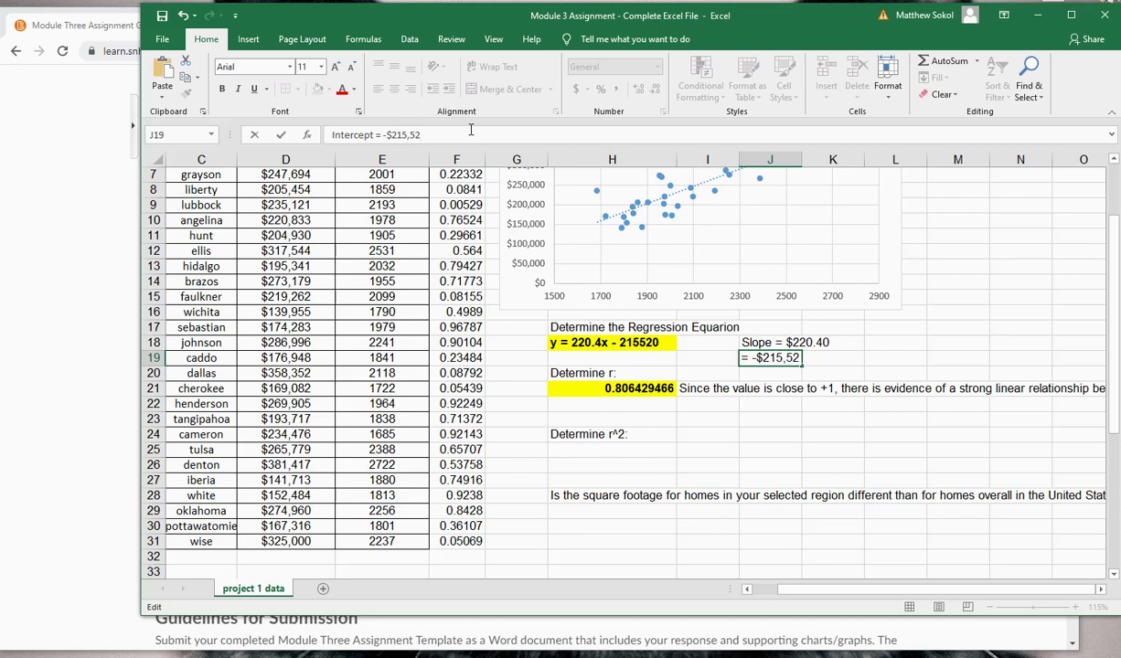
key(ctrl+Return)
key(Return)
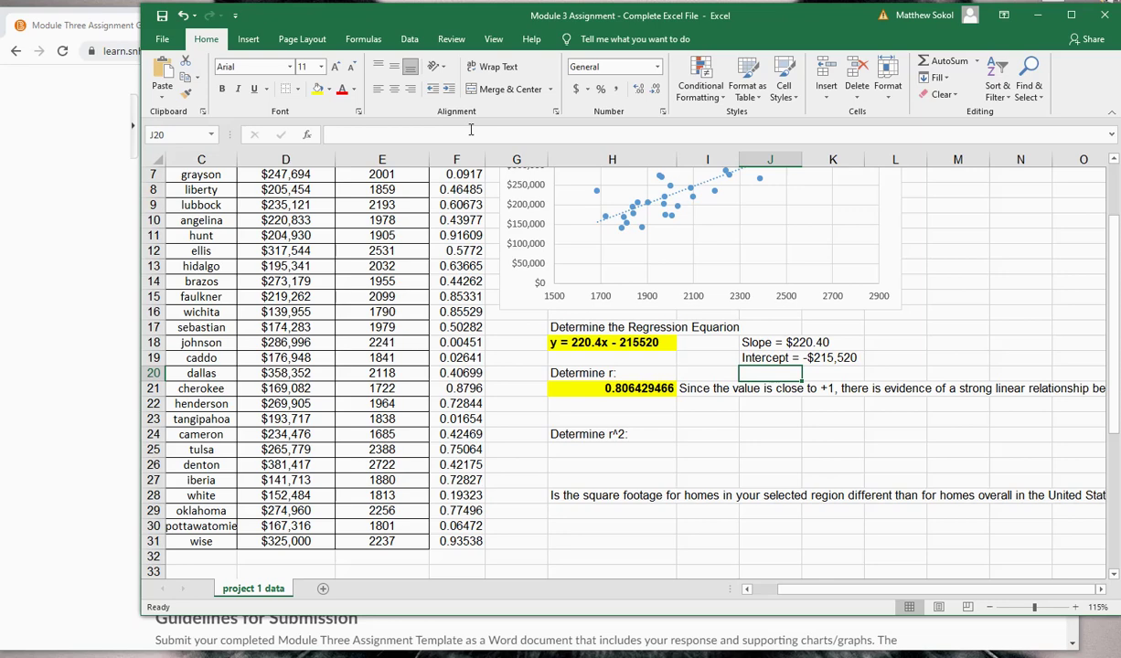
Step: Inspect the scatter plot's leftmost point, reread the slope and intercept instructions in the browser, and return to Excel
scroll(445, 252, up, 2)
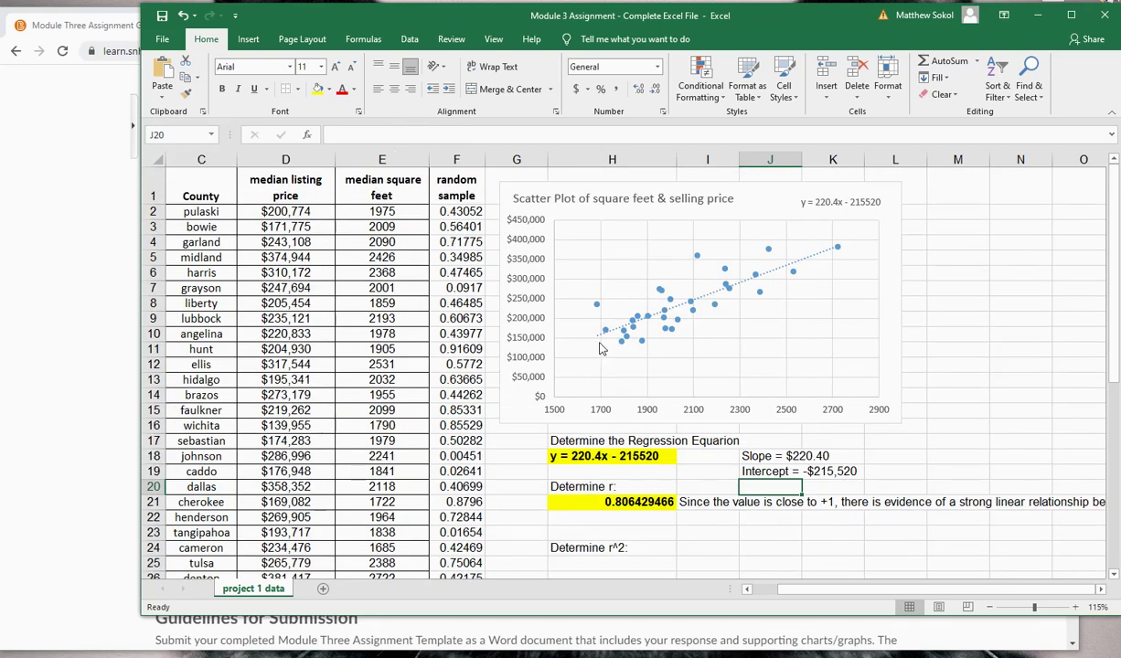
mouse_move(596, 308)
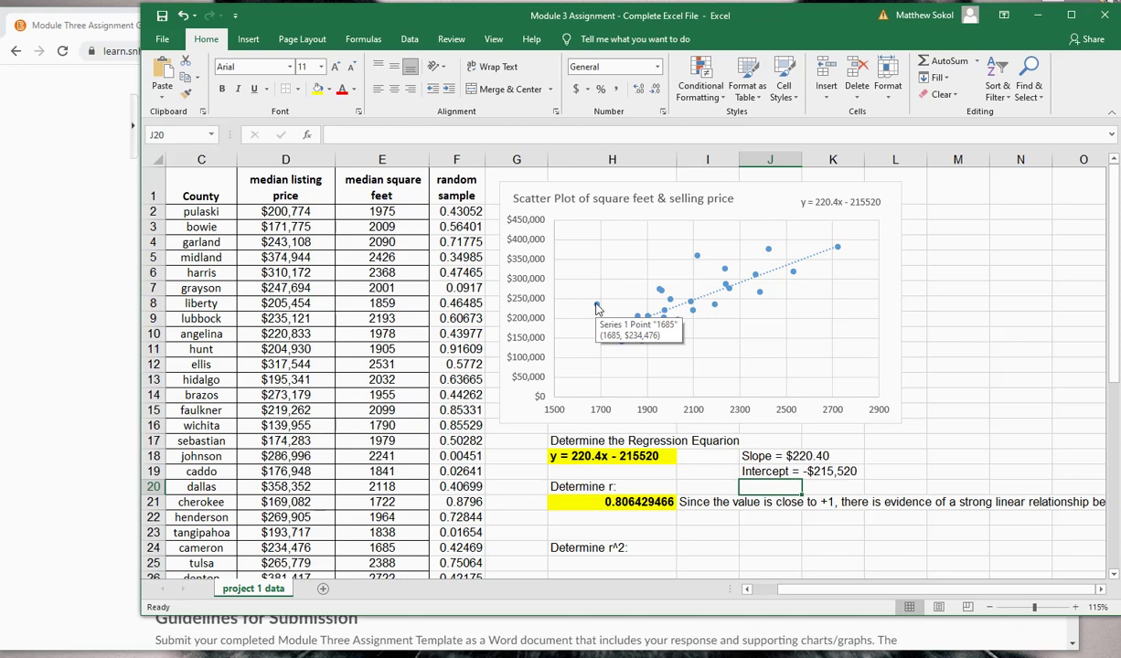
click(73, 329)
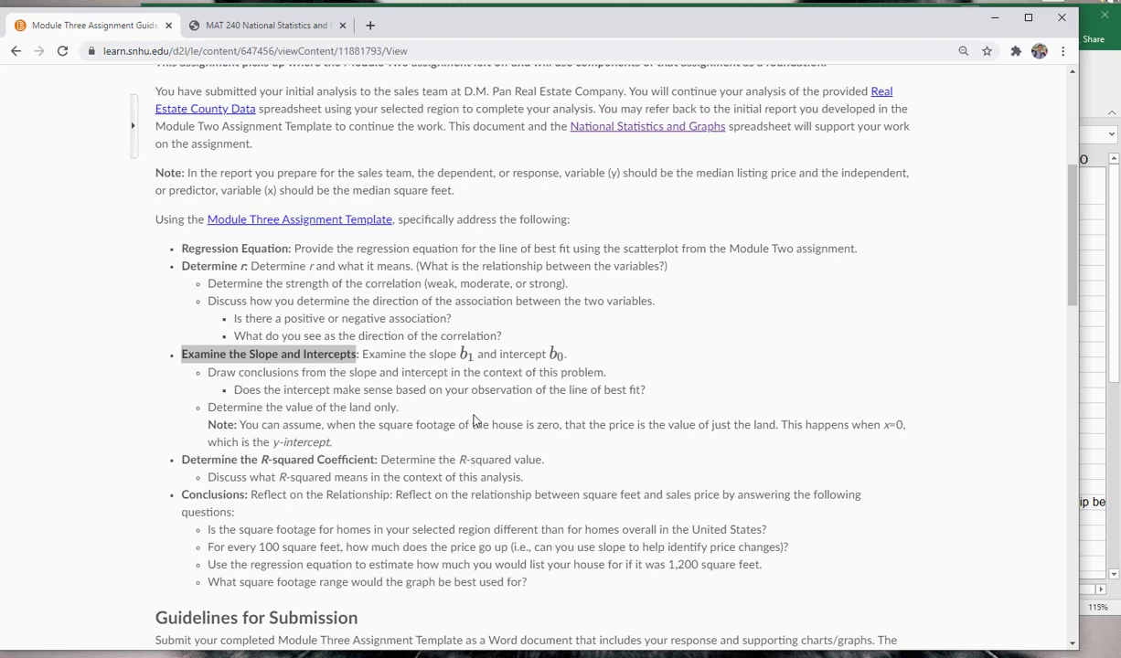
click(1093, 92)
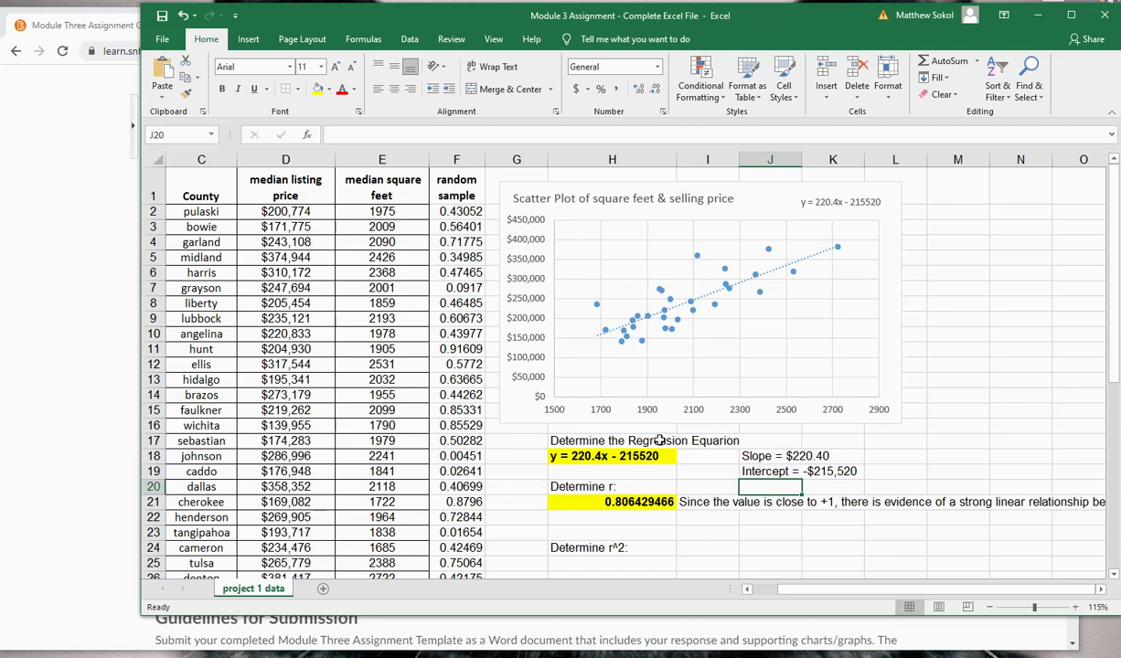
click(92, 306)
scroll(438, 485, down, 2)
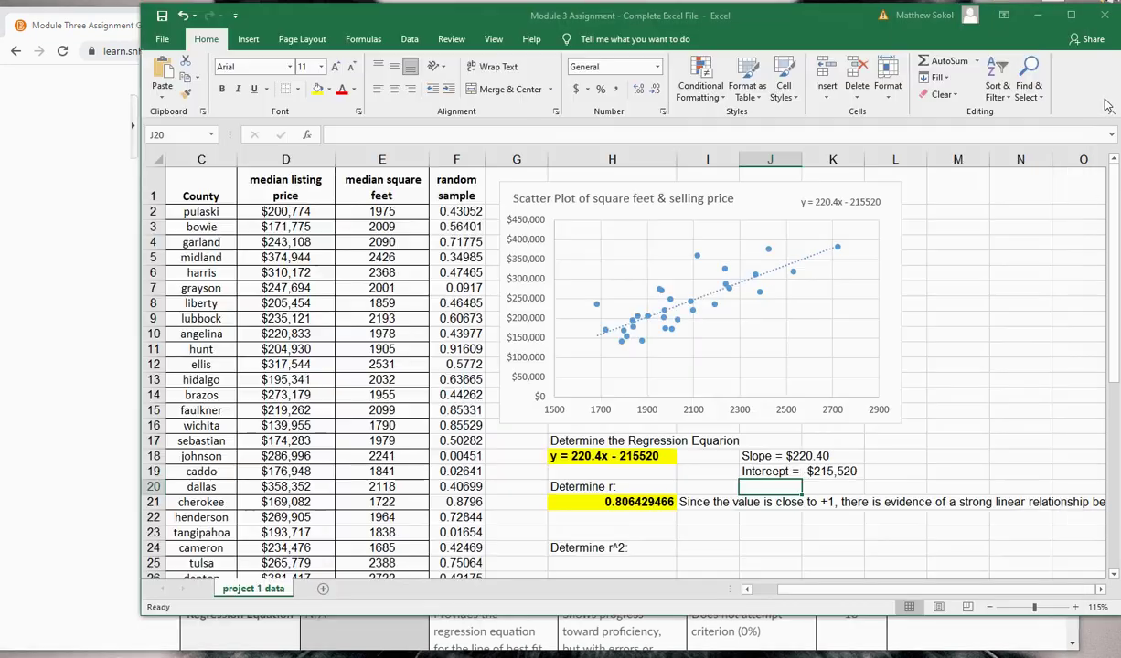
click(1093, 105)
Step: Calculate r^2 in H25 with =H21^2, then make the cell bold and fill it yellow
scroll(623, 440, down, 1)
click(612, 496)
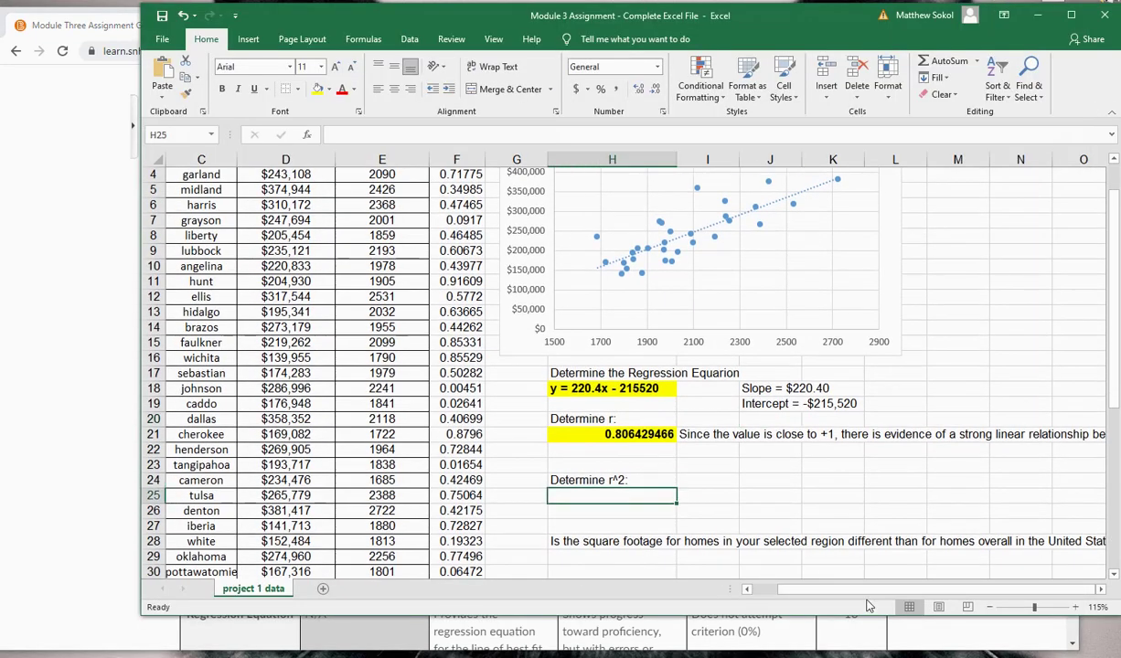
text(=)
click(625, 436)
text(^2)
key(Return)
click(650, 494)
click(221, 89)
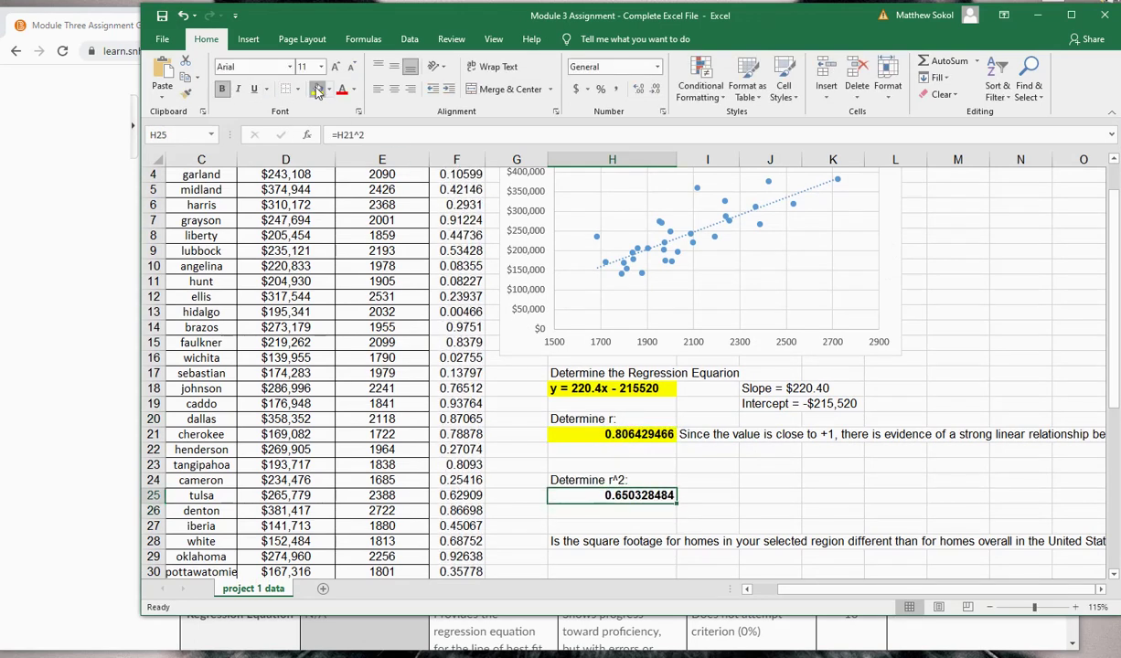
click(316, 89)
Step: Display the R-squared value for the scatter plot's linear trendline and place its label just below the regression equation
scroll(755, 317, up, 1)
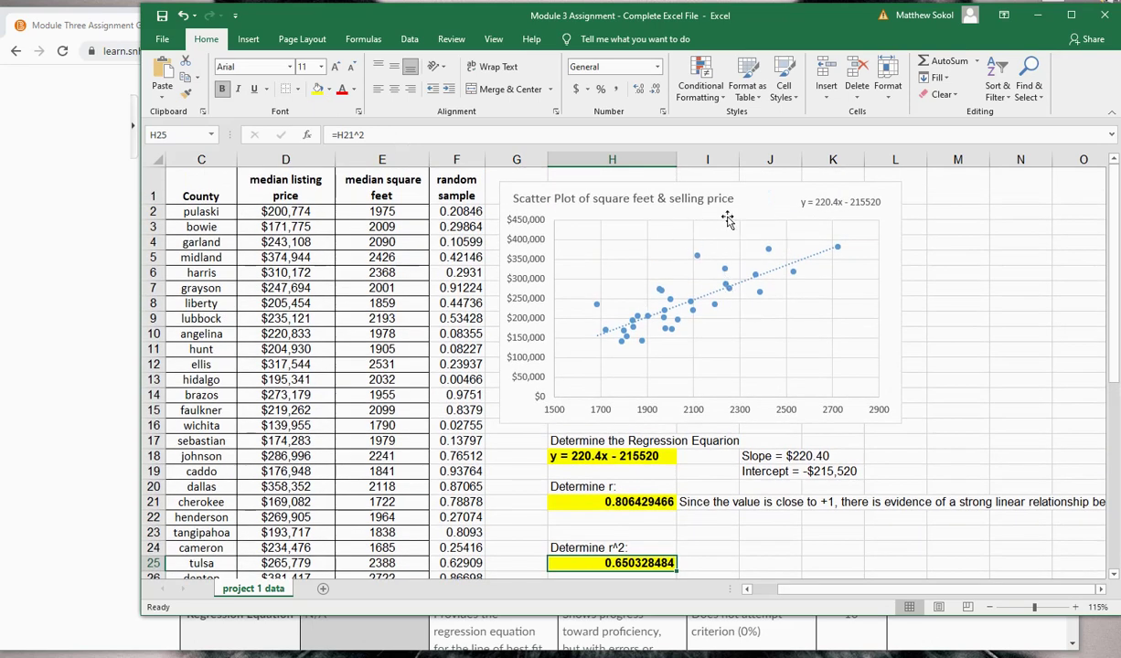
right_click(658, 291)
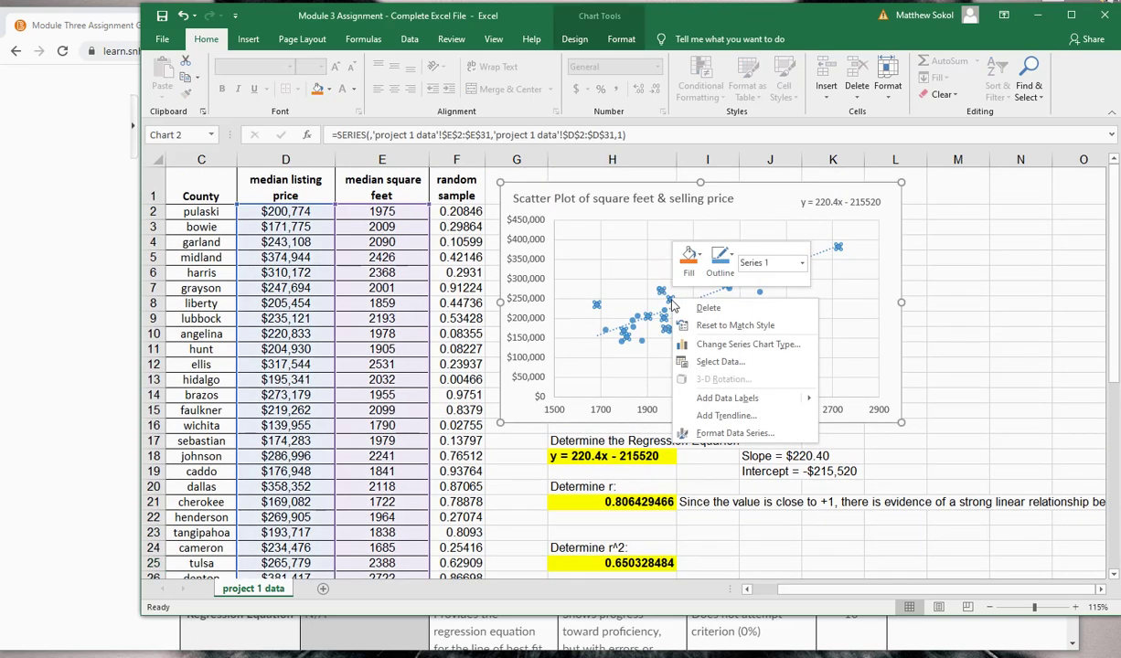
click(723, 415)
scroll(1022, 402, down, 1)
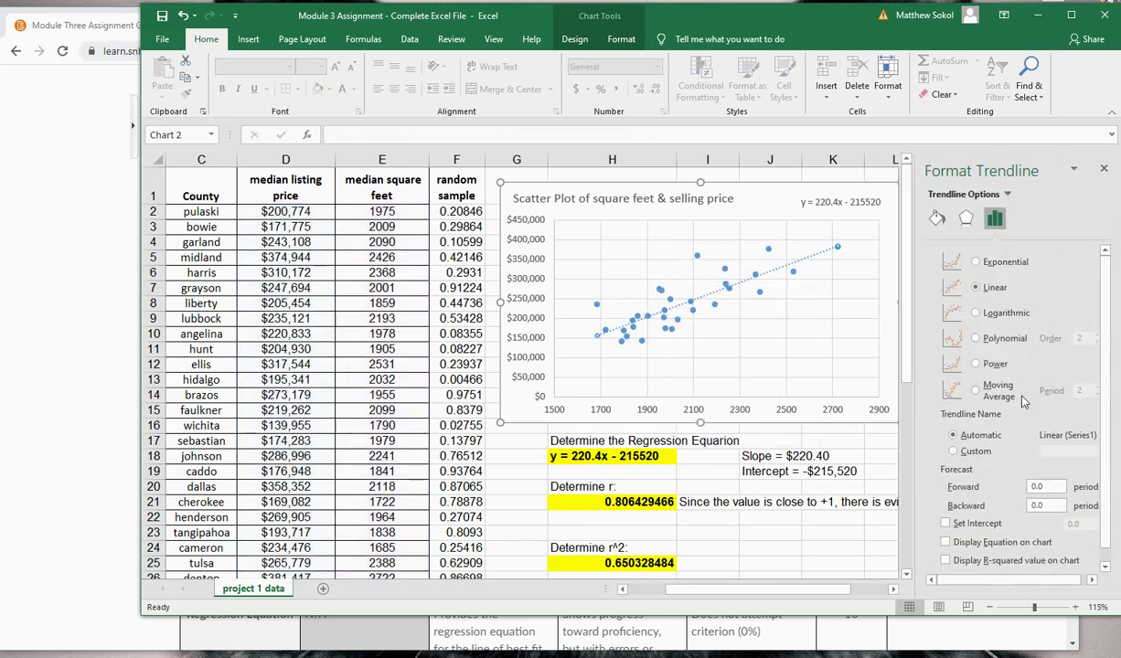
click(947, 561)
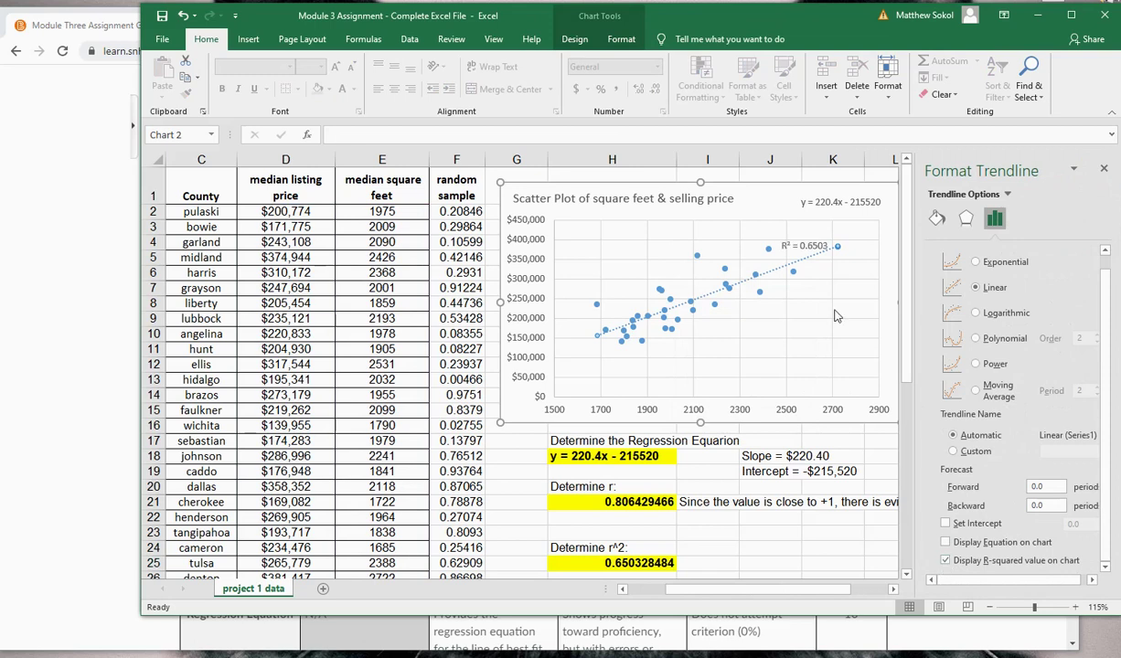
drag(788, 249, 860, 239)
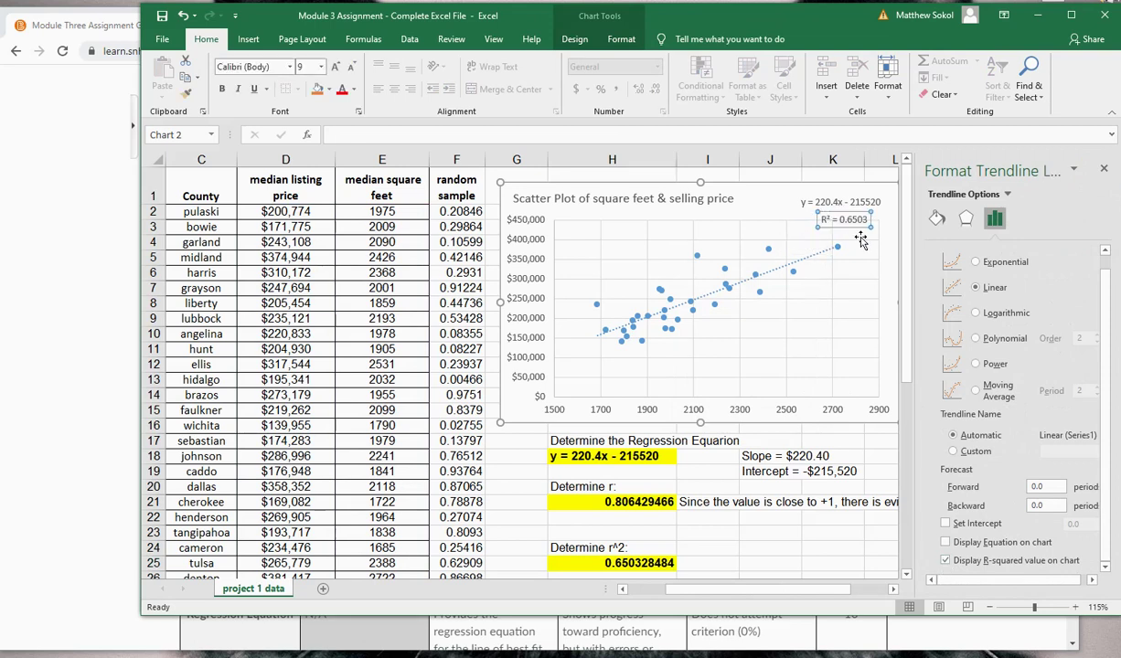
click(1104, 168)
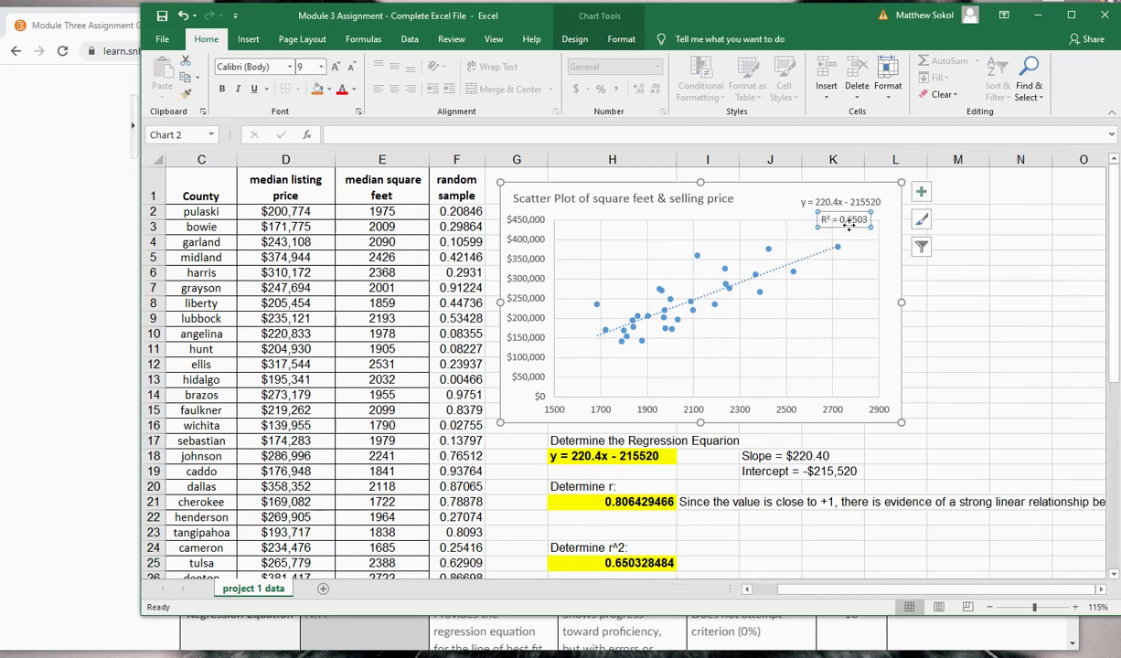
scroll(683, 437, down, 1)
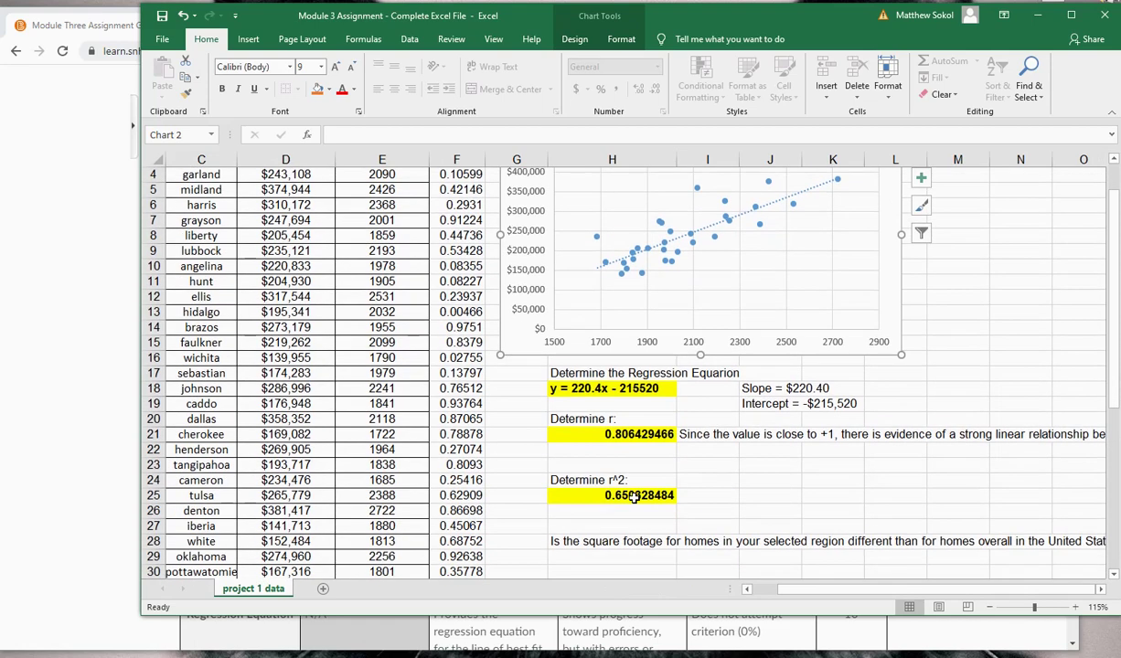
click(714, 499)
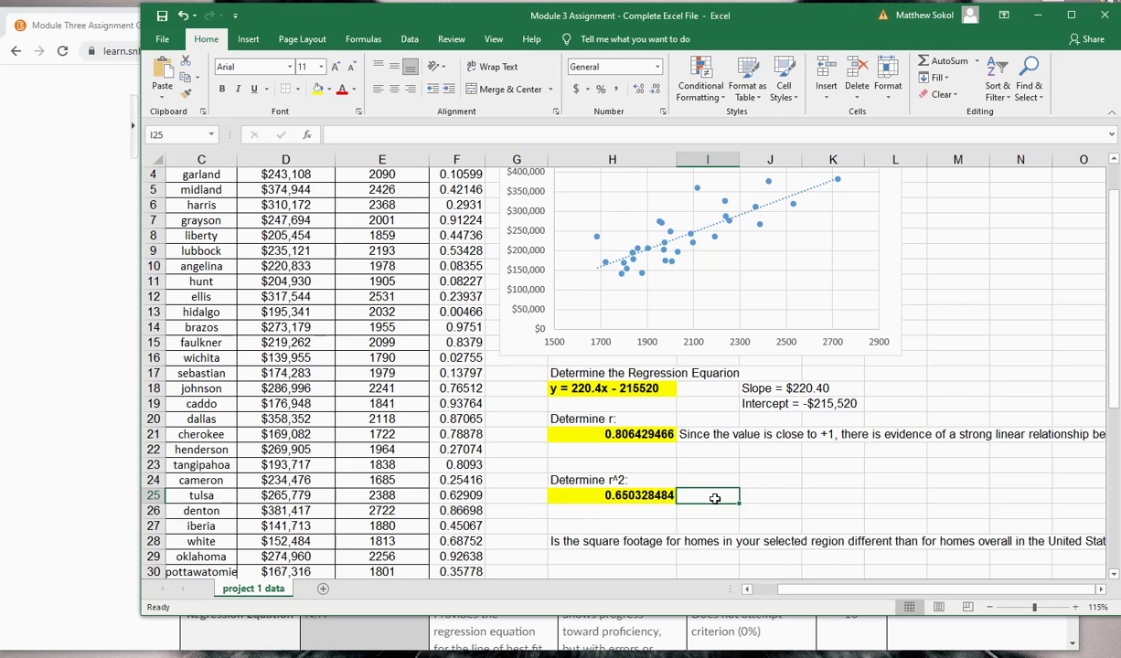
Step: Highlight the garland and midland entries in C4:E5 with a yellow fill and bold text
scroll(466, 352, up, 1)
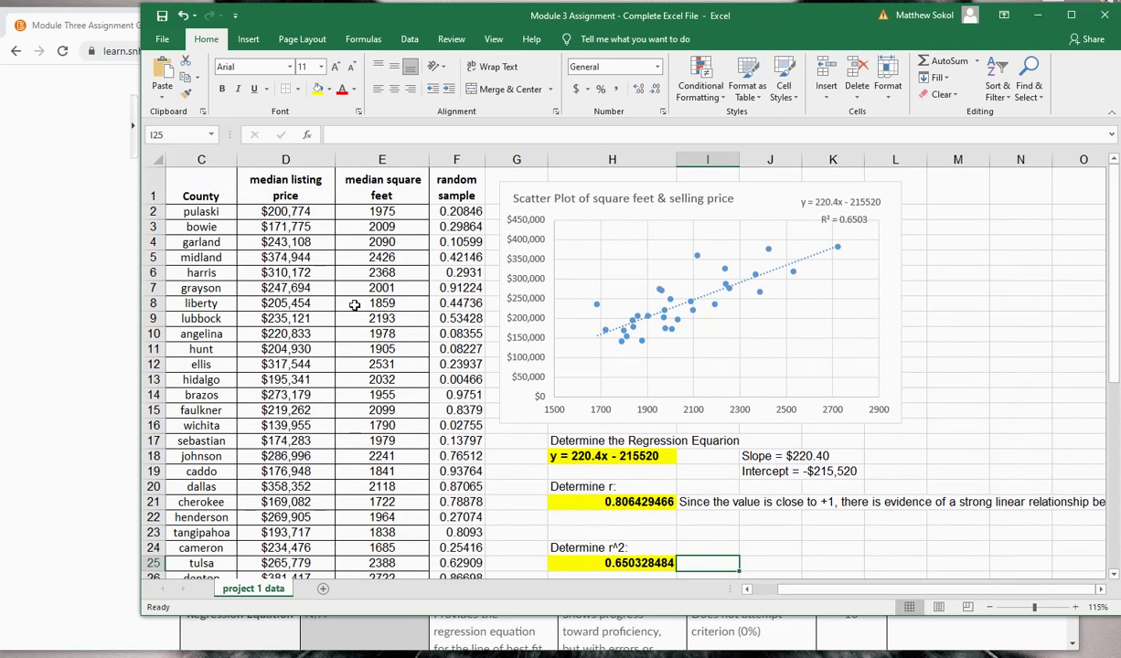
drag(294, 212, 291, 248)
click(274, 235)
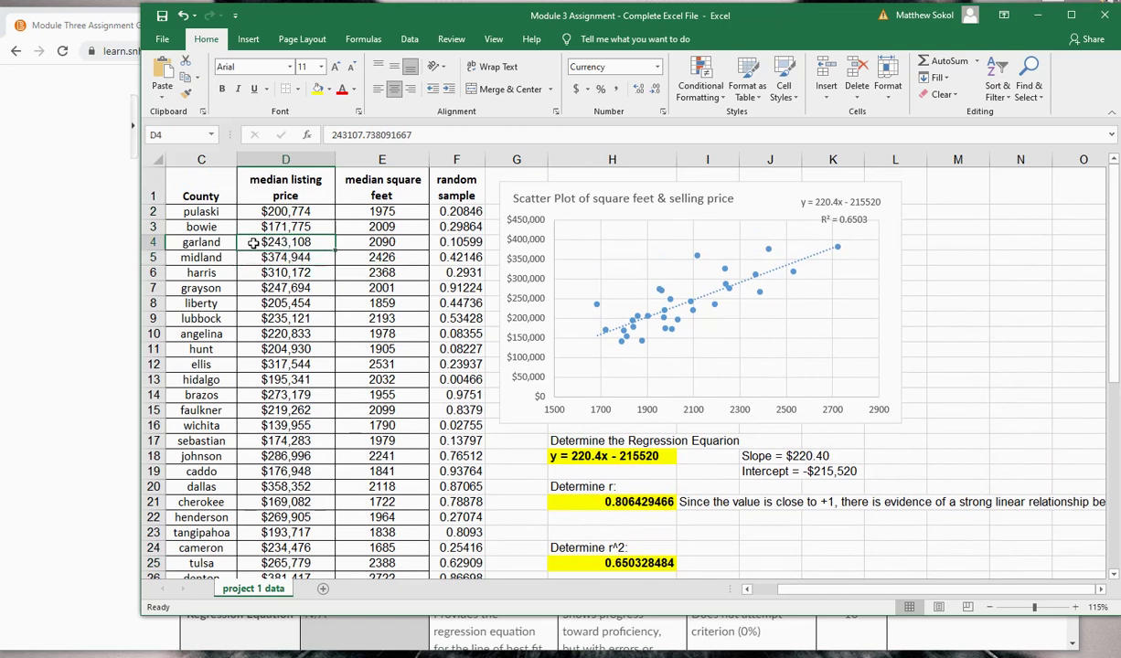
drag(216, 236, 355, 251)
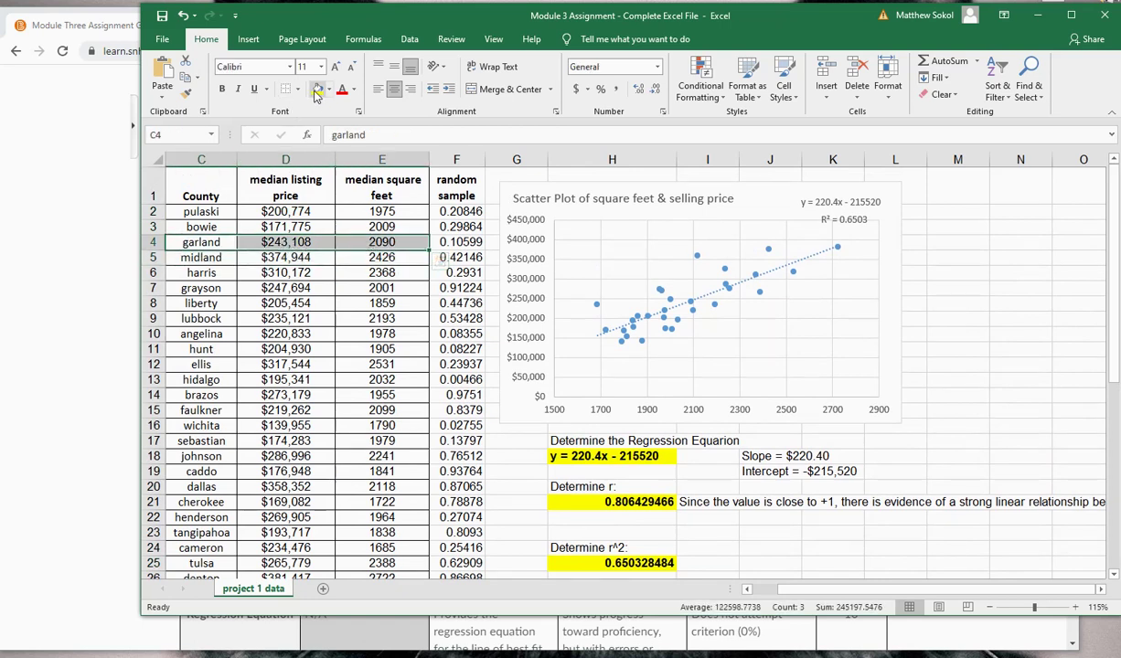
click(286, 288)
drag(217, 244, 403, 257)
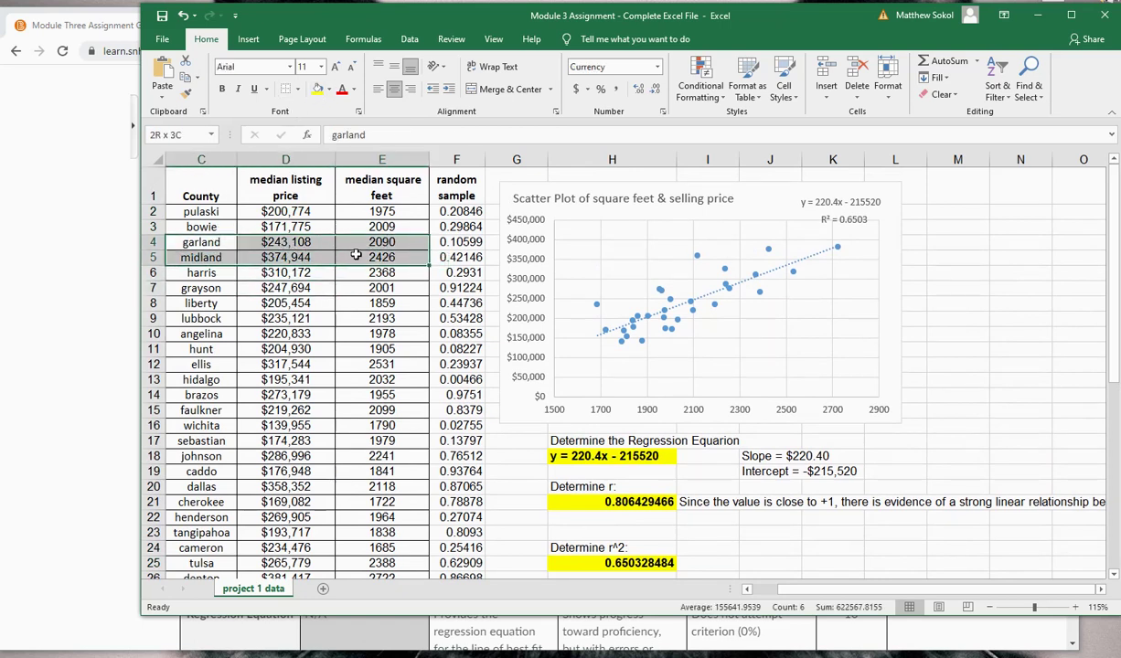
click(317, 89)
click(221, 89)
click(279, 379)
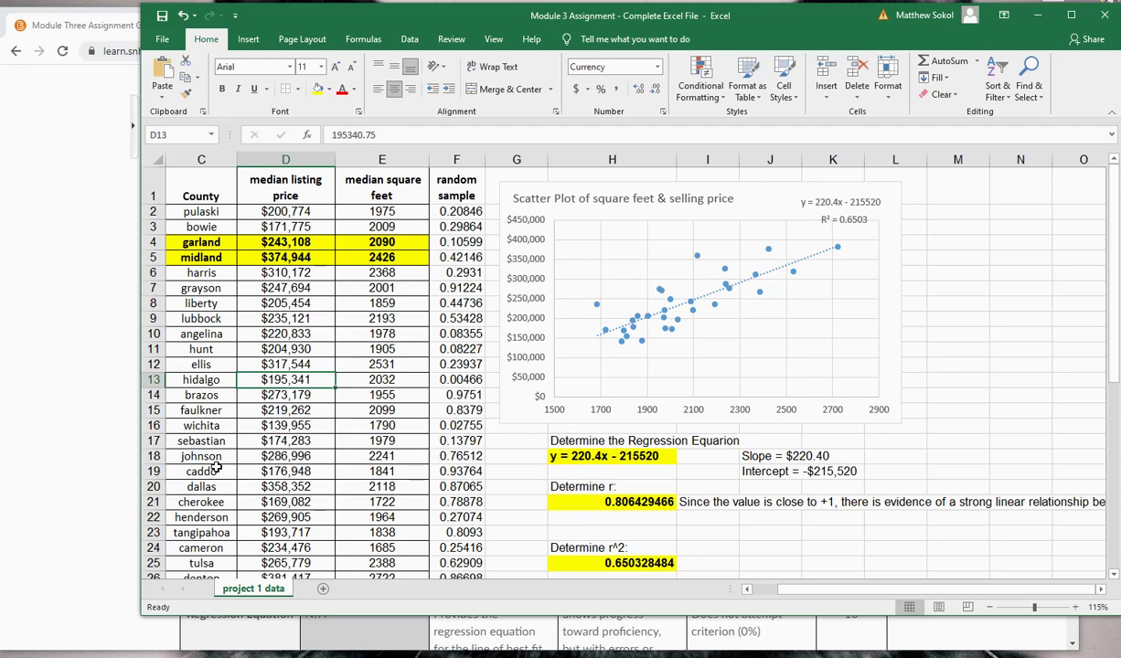
Step: Find the square footage comparison question in the worksheet and review the Conclusions questions in the browser's assignment guide
click(700, 469)
scroll(717, 471, down, 3)
scroll(718, 471, down, 1)
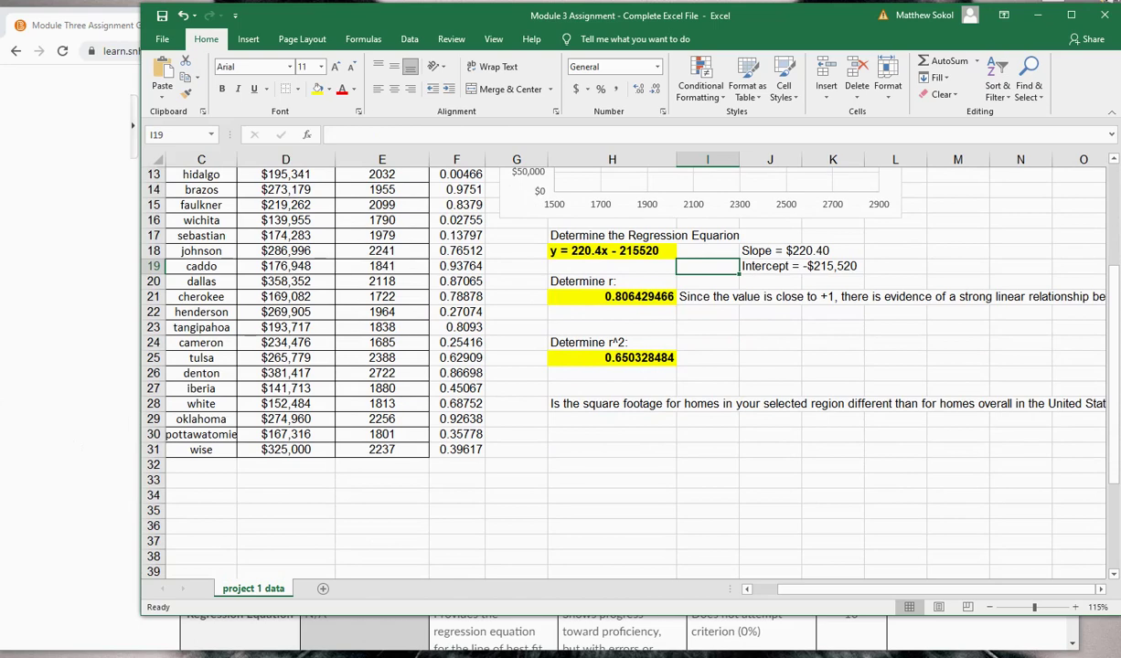
click(60, 344)
key(ctrl+minus)
key(ctrl+minus)
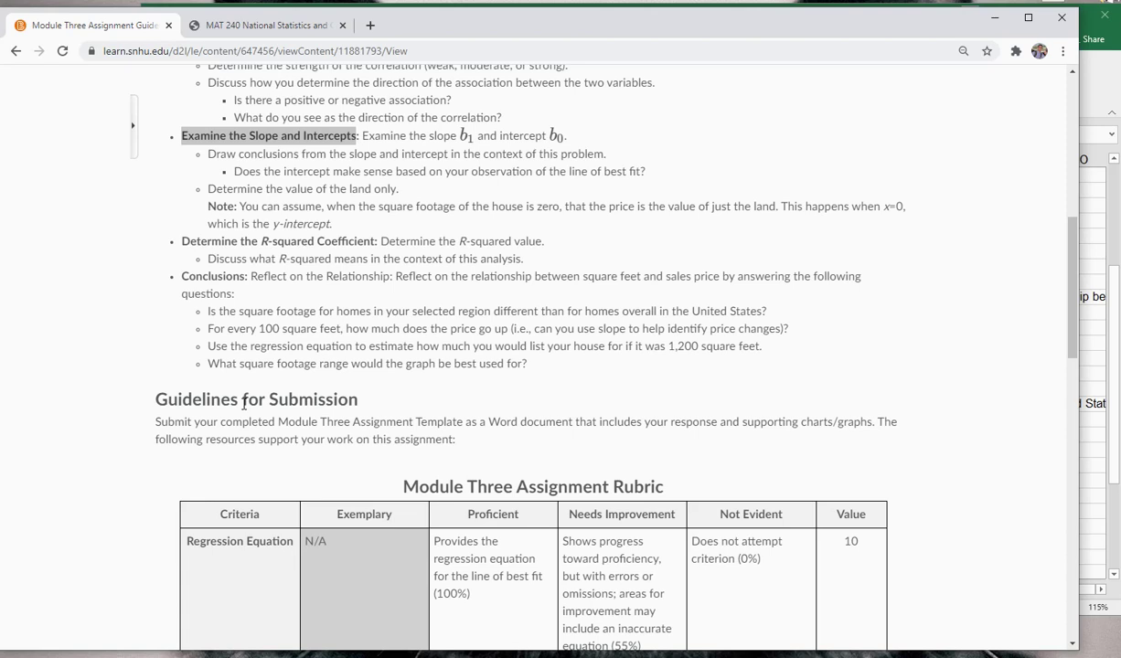
Step: Check the median square feet summary statistics in the National Statistics and Graphs PDF and return to the assignment guide
click(201, 31)
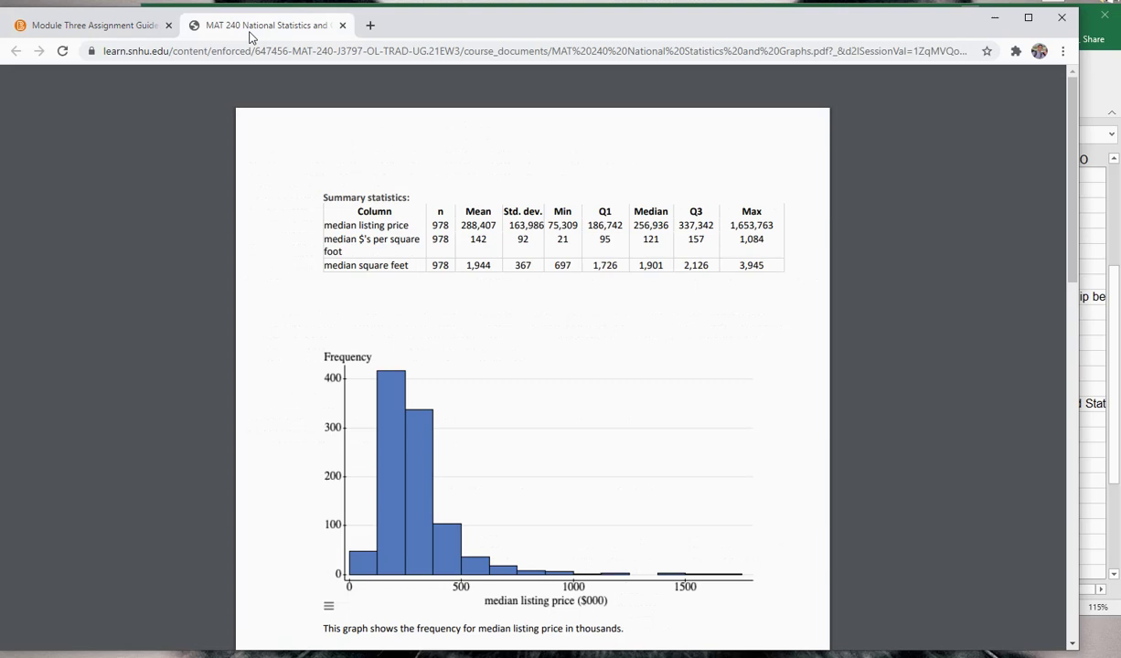
click(21, 26)
scroll(336, 277, up, 4)
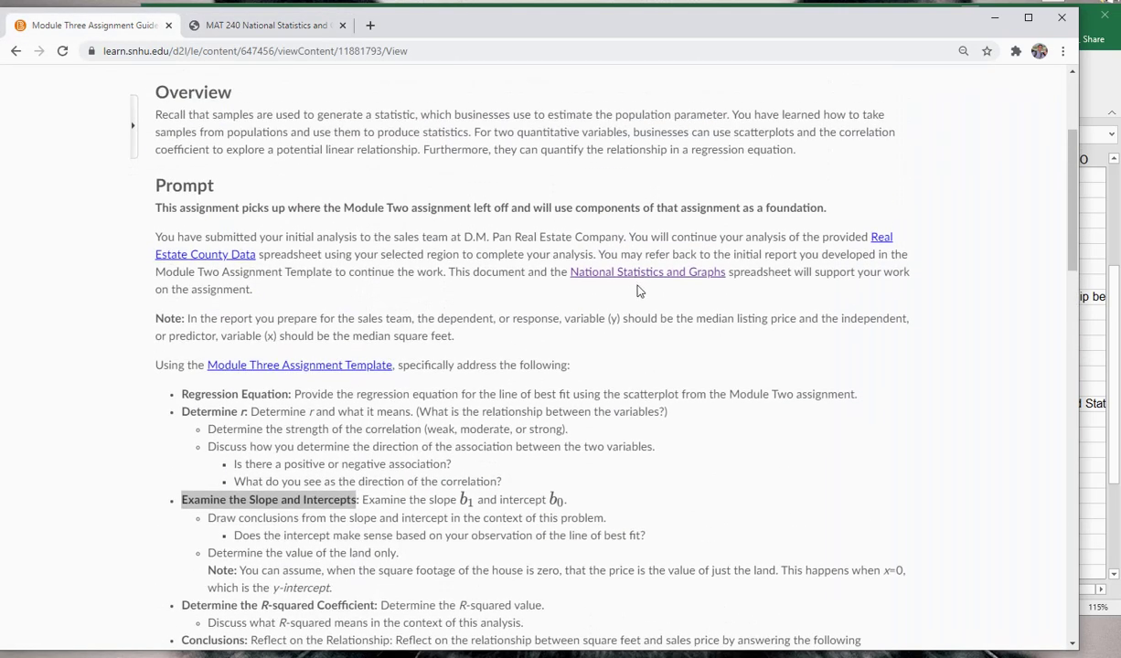
click(260, 26)
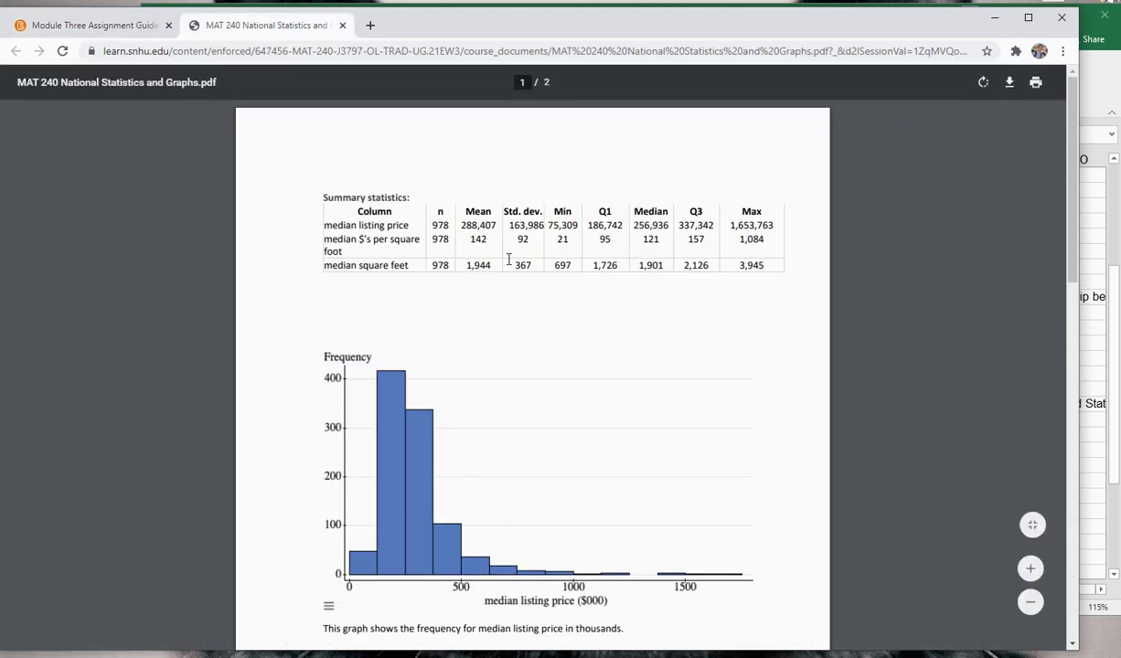
click(89, 27)
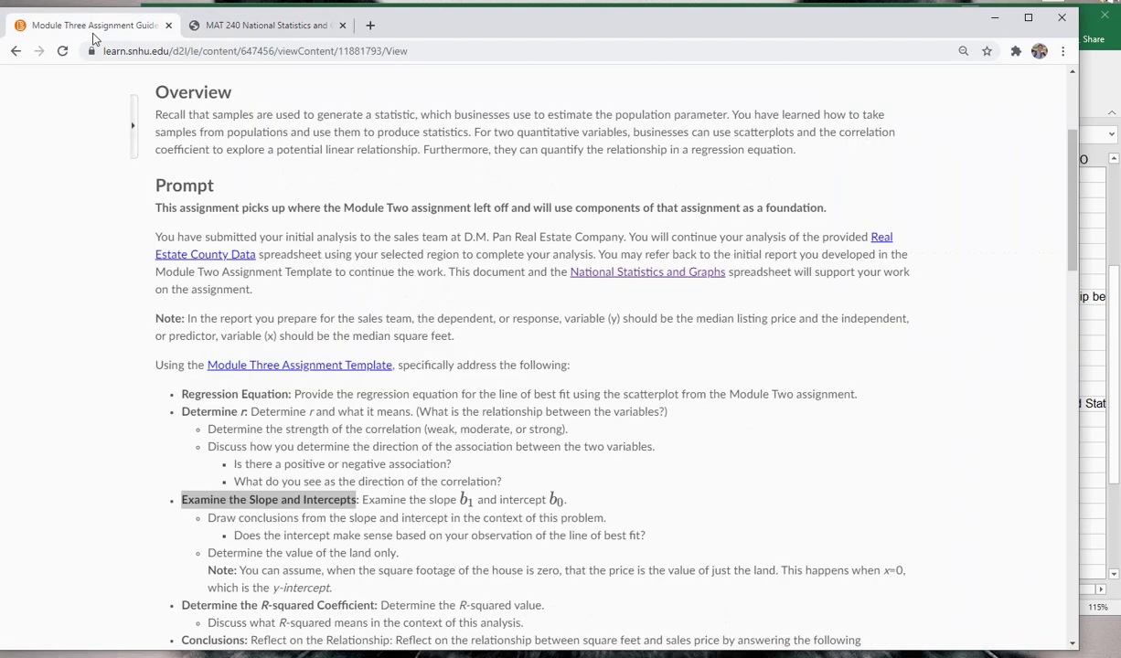
Step: Reopen the National Statistics and Graphs PDF, close the duplicate copy and check the median square feet summary statistics
click(631, 272)
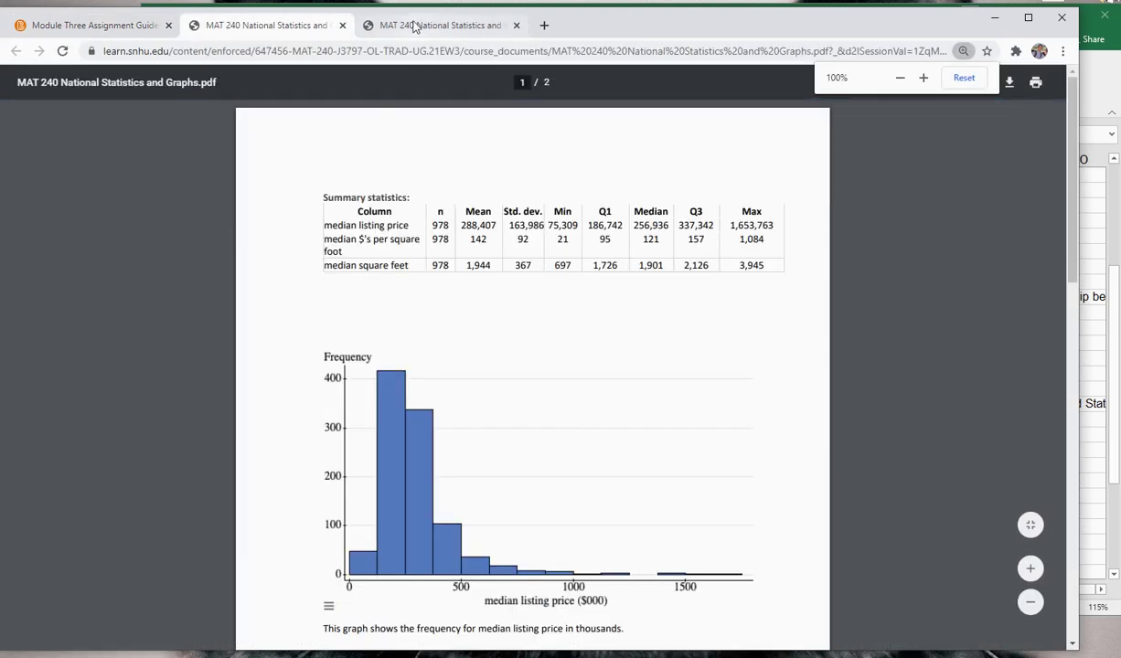
click(414, 27)
key(ctrl+w)
click(293, 26)
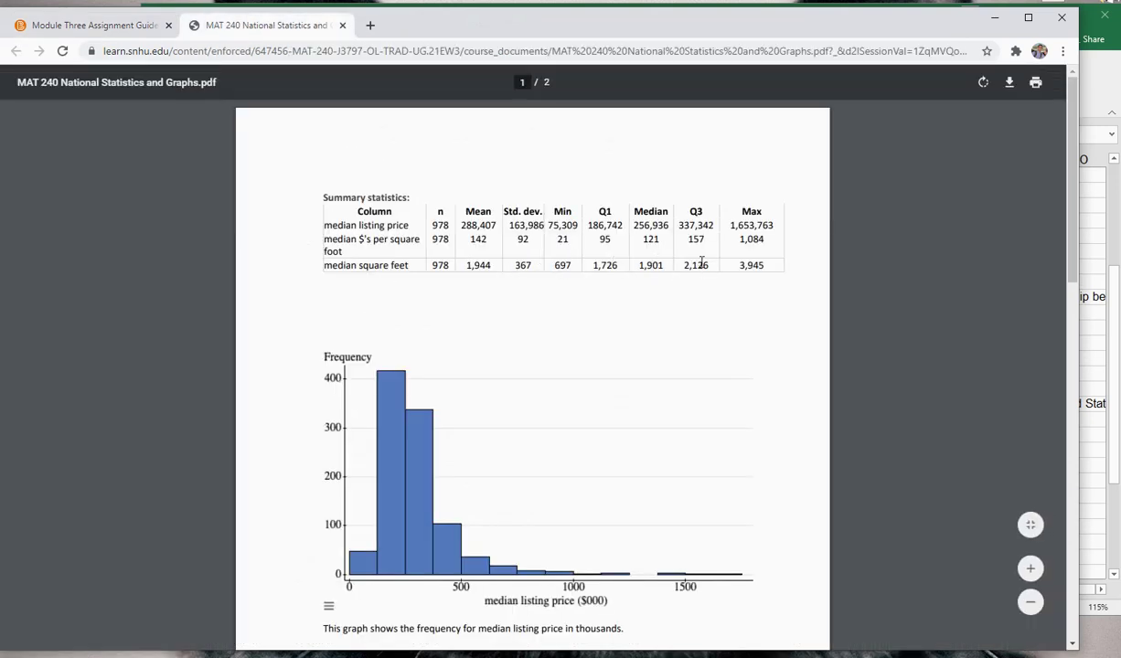
Step: Switch to Excel and insert a Box and Whisker chart of the median square feet values in E2:E31
click(1093, 82)
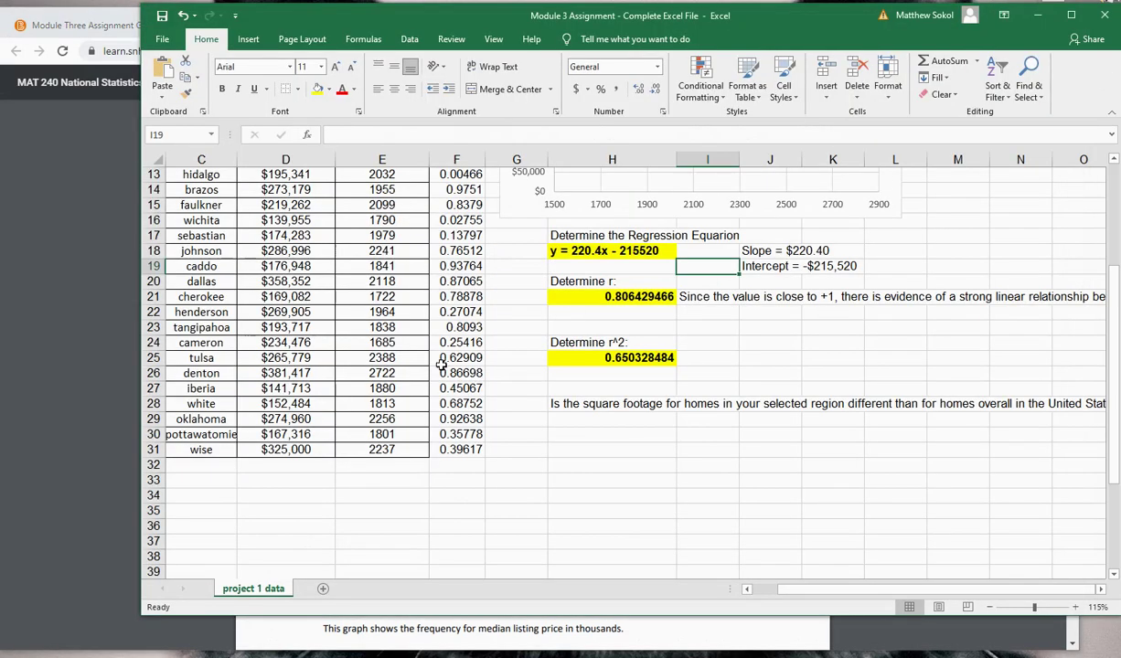
click(377, 211)
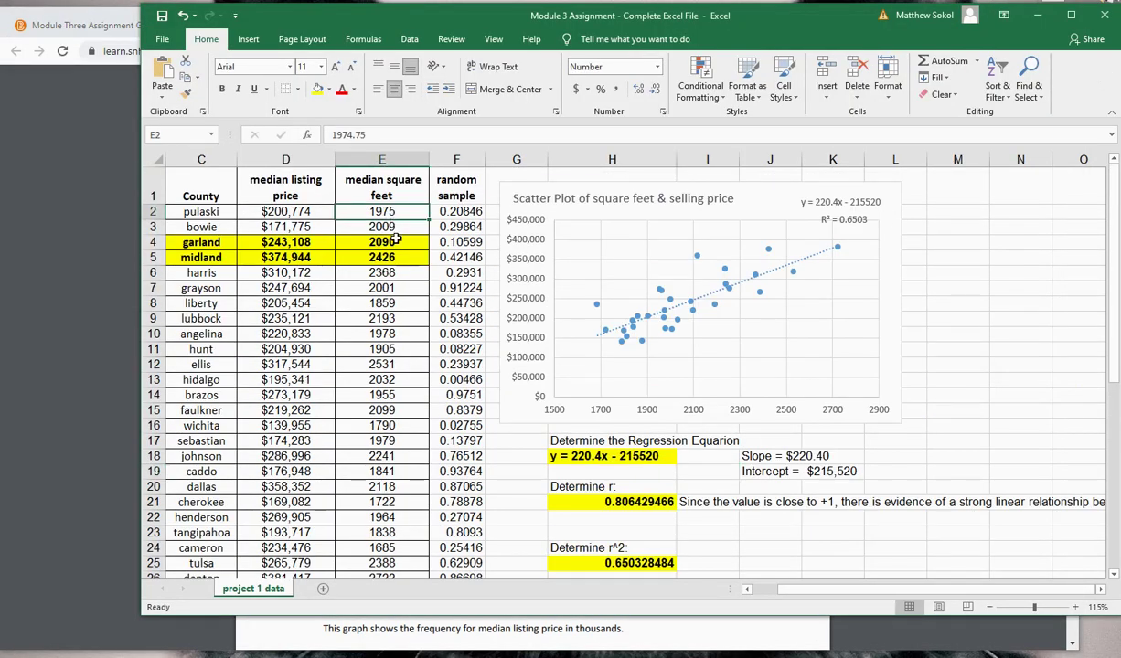
scroll(402, 474, down, 3)
key(ctrl+shift+Down)
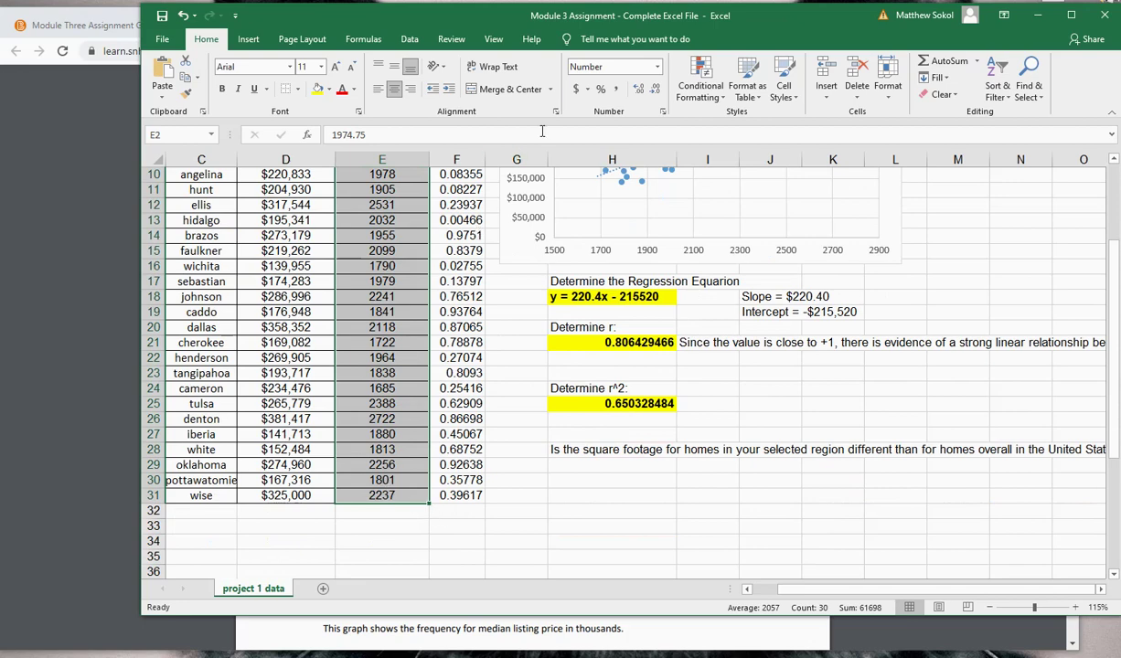
click(248, 39)
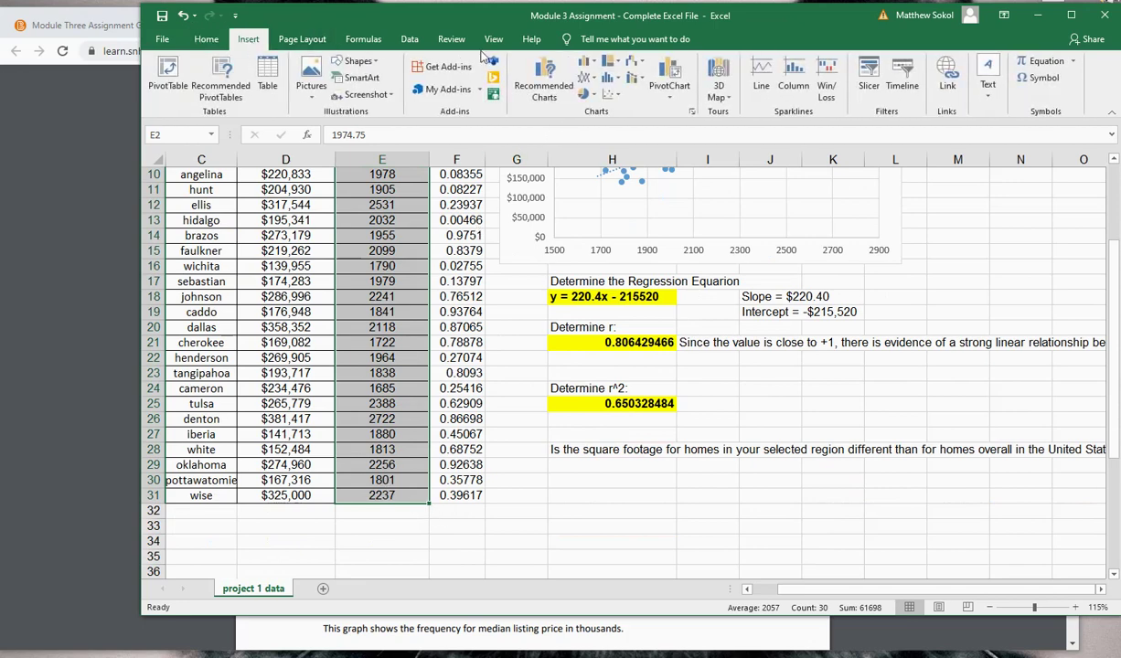
click(692, 113)
click(520, 125)
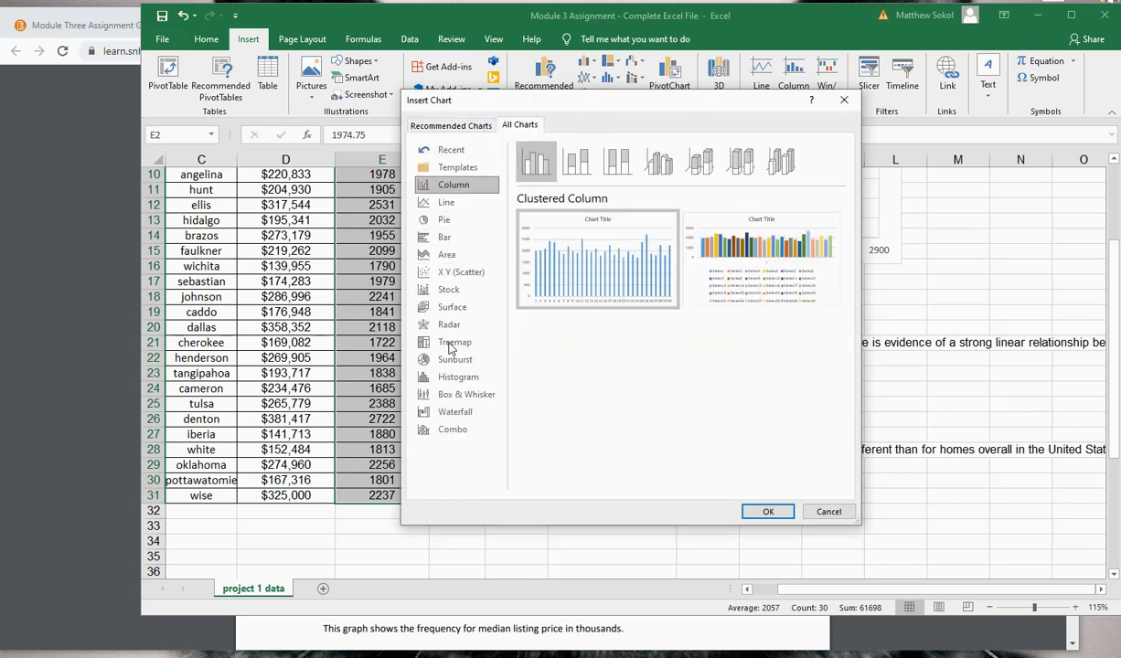
click(458, 377)
click(469, 397)
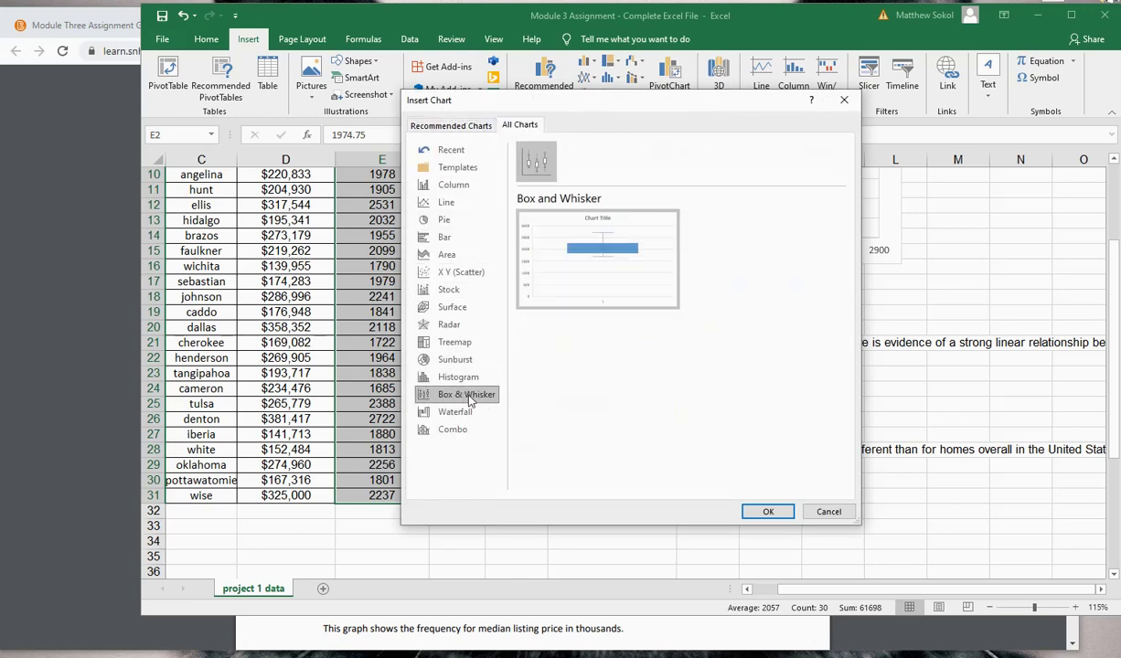
click(769, 512)
Step: Shrink the box plot and place it directly under the square footage comparison question in column H
scroll(841, 313, down, 2)
scroll(807, 312, up, 2)
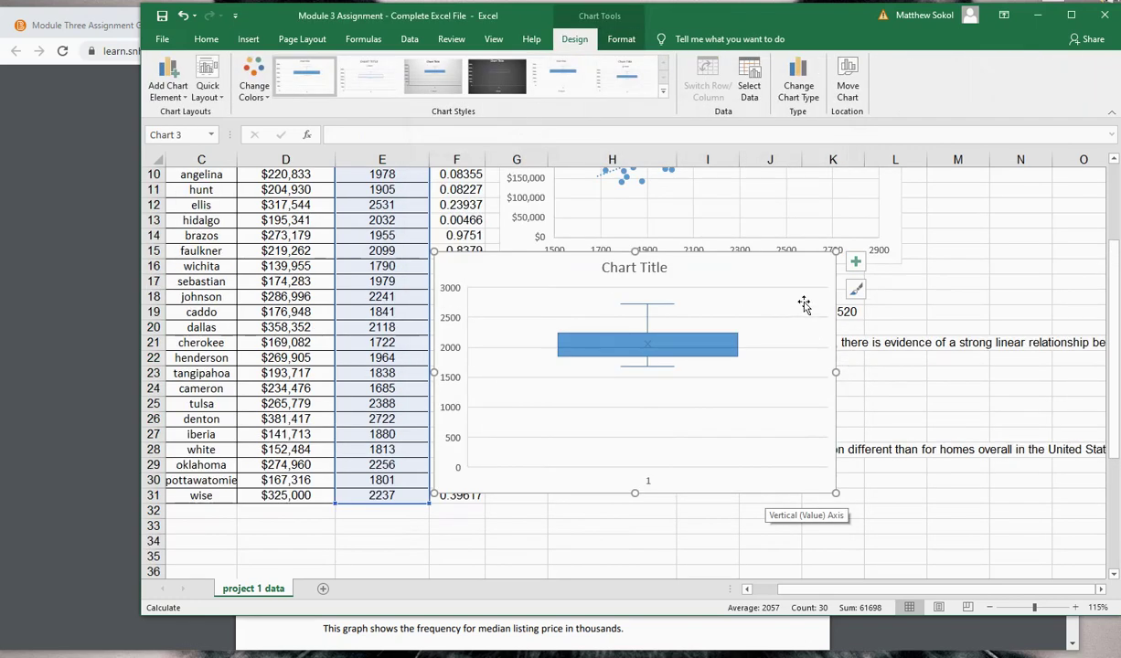
drag(717, 274, 838, 351)
drag(952, 547, 888, 480)
drag(791, 326, 719, 352)
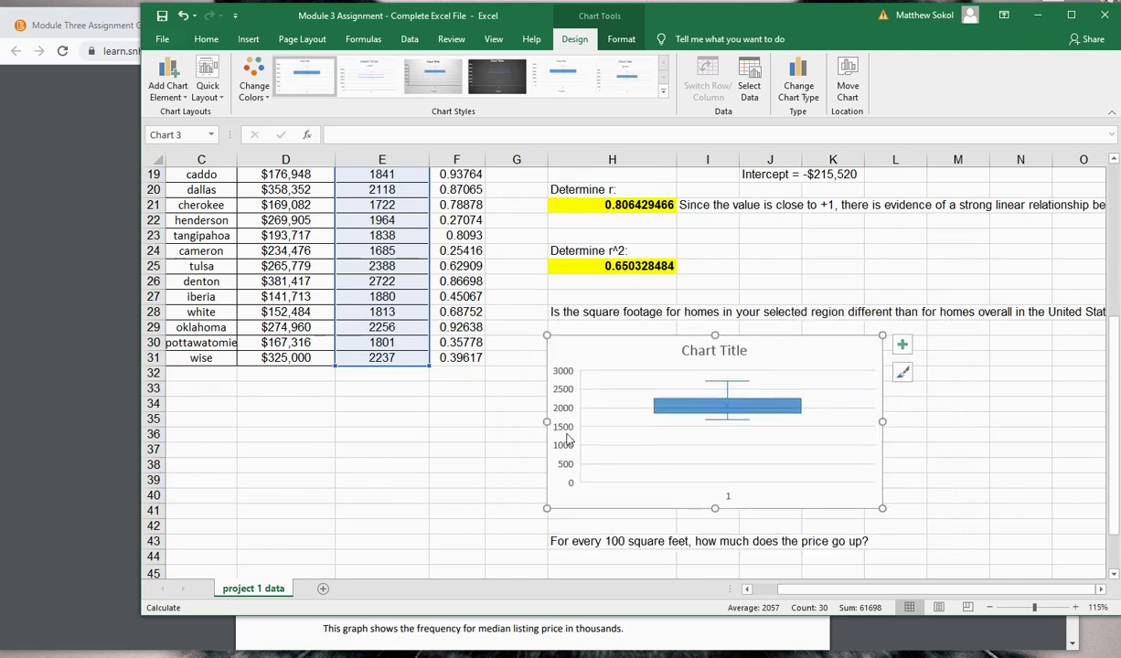
Step: Set the box plot's vertical axis minimum to 1500 and add data labels to its series
right_click(560, 409)
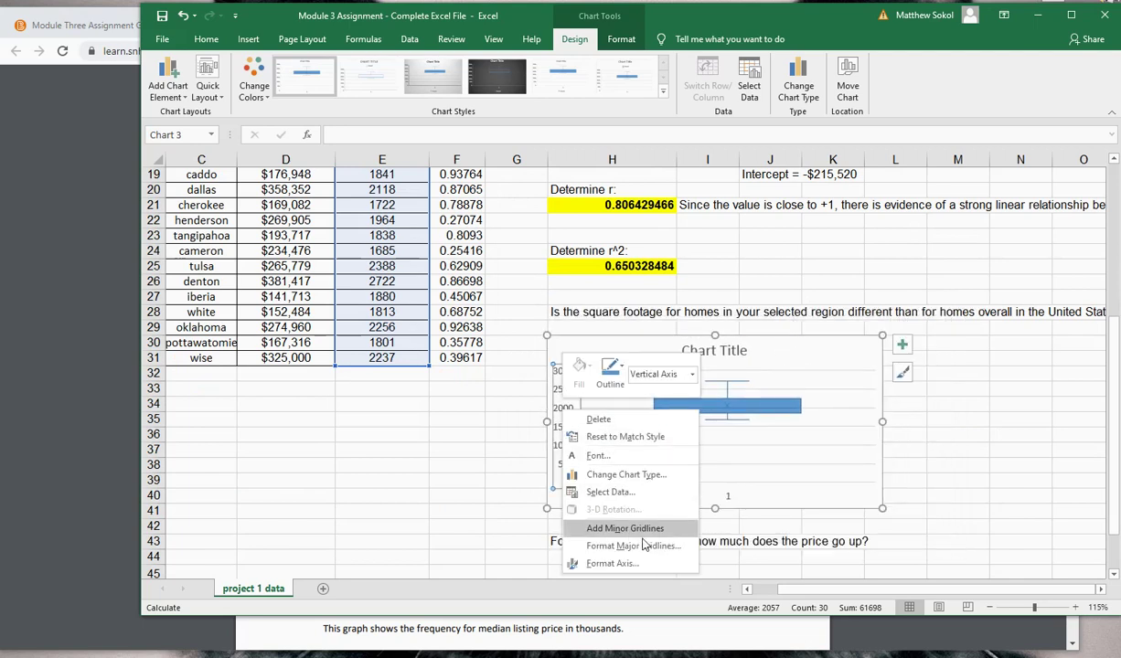
click(612, 564)
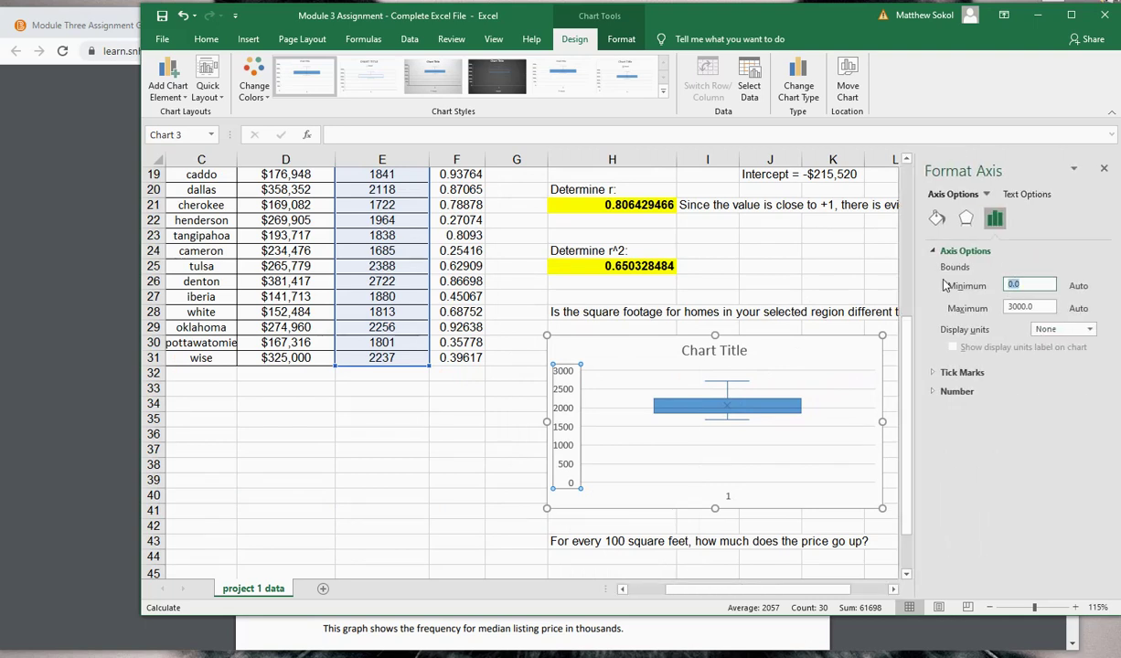
key(Return)
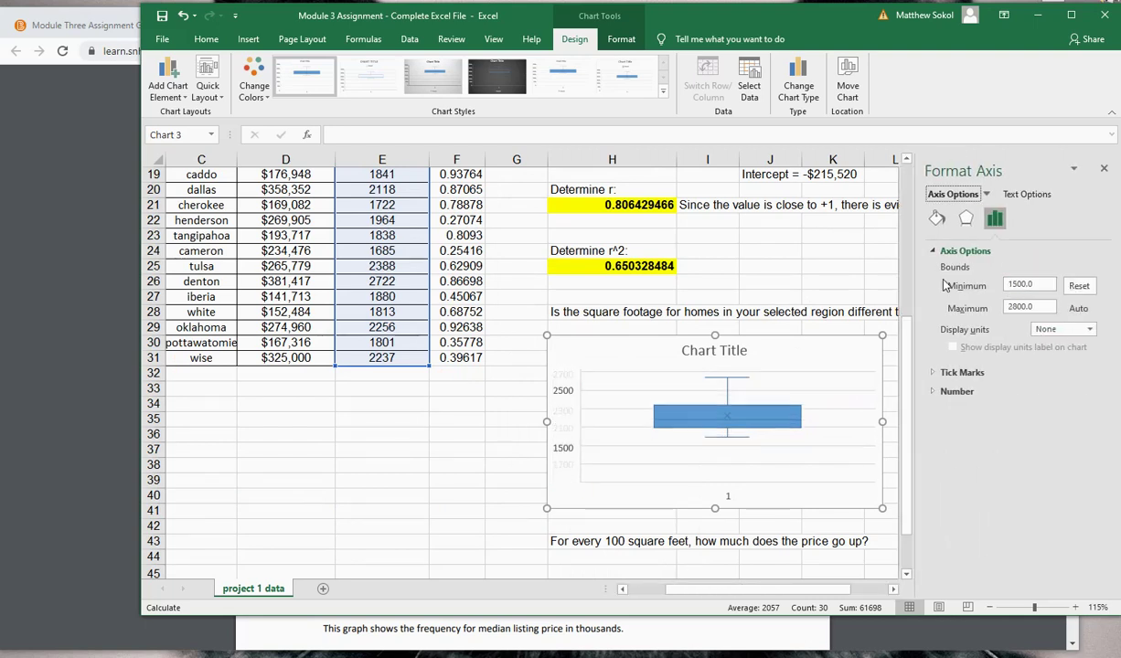
right_click(754, 430)
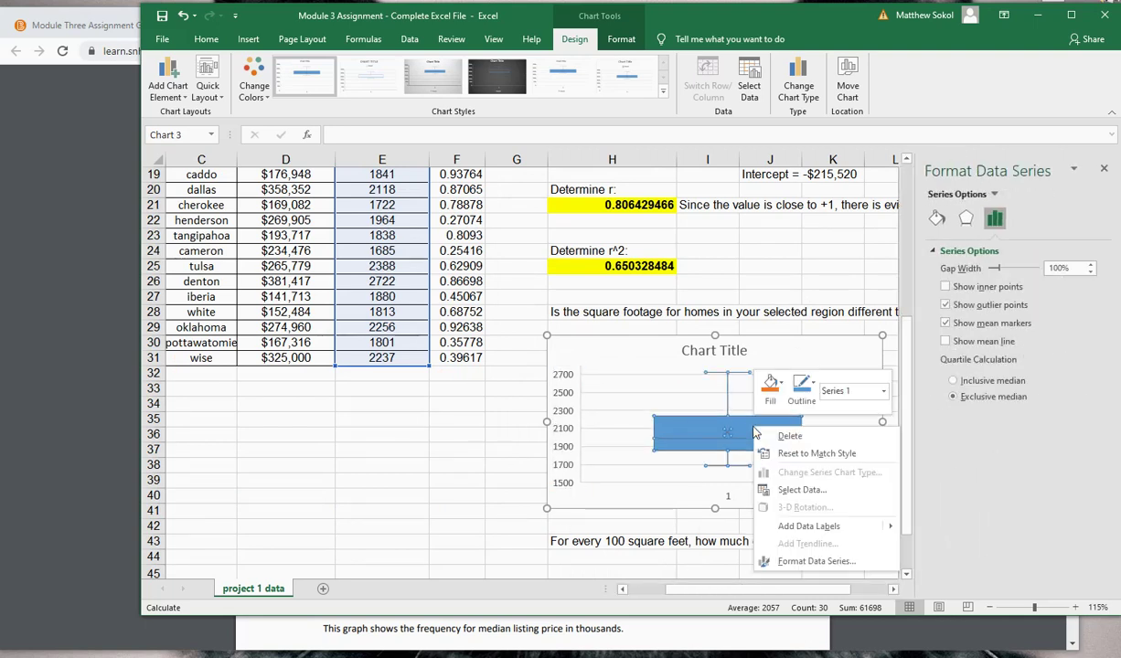
click(808, 526)
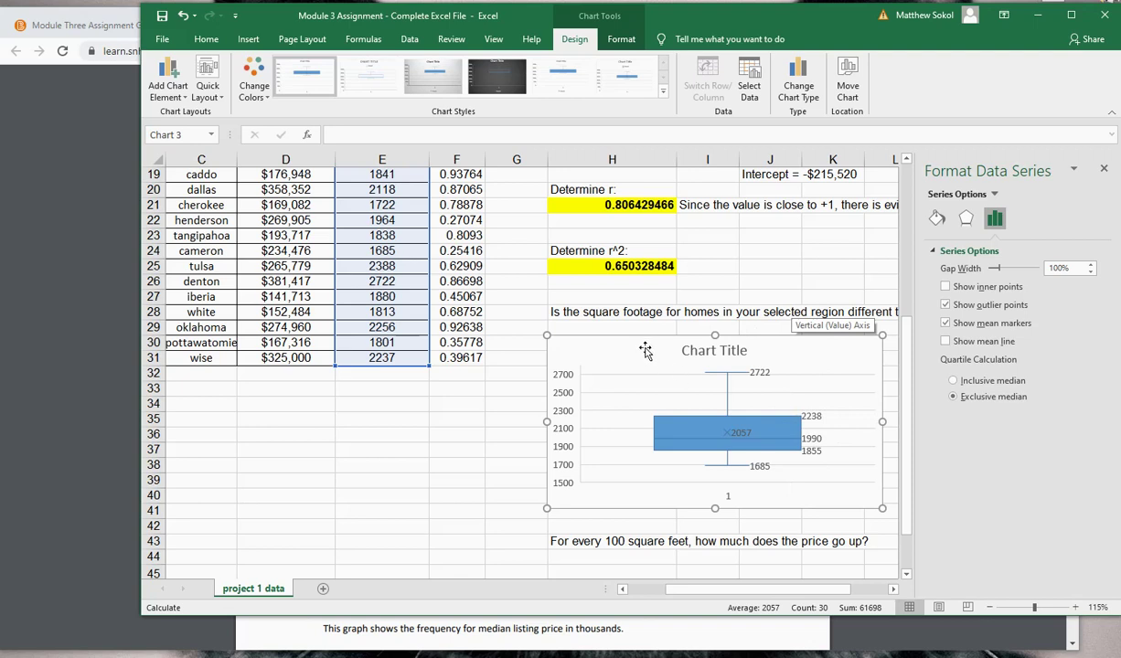
Step: Move the box plot slightly up toward the question and delete its chart title
drag(758, 329, 755, 317)
click(738, 336)
click(738, 337)
click(738, 340)
click(738, 341)
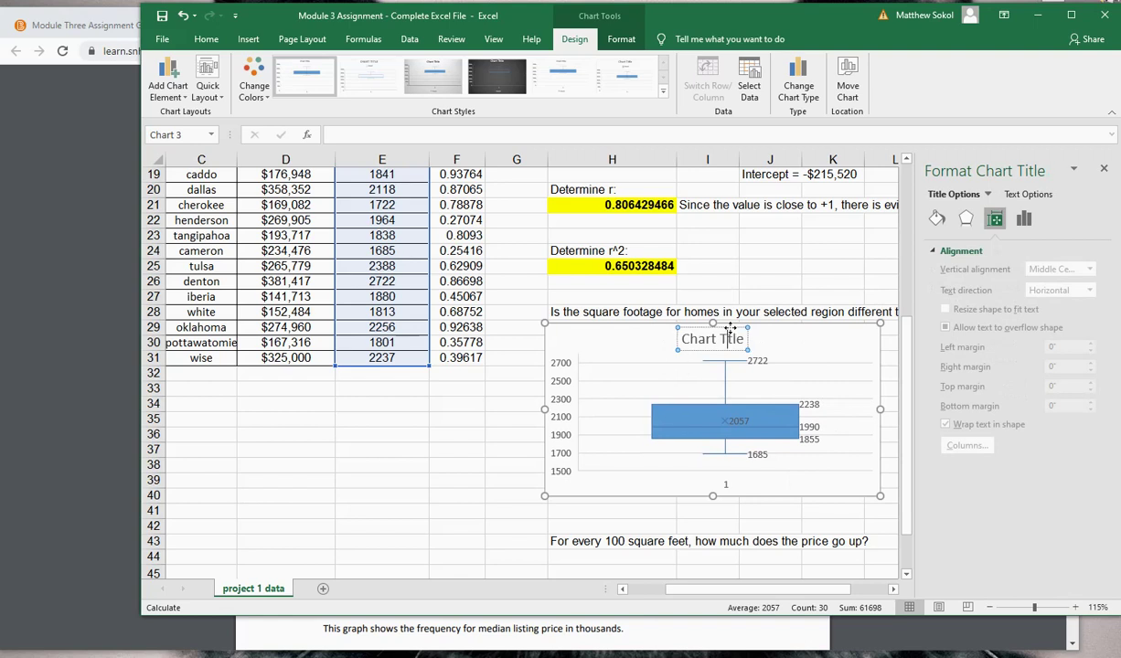
key(Delete)
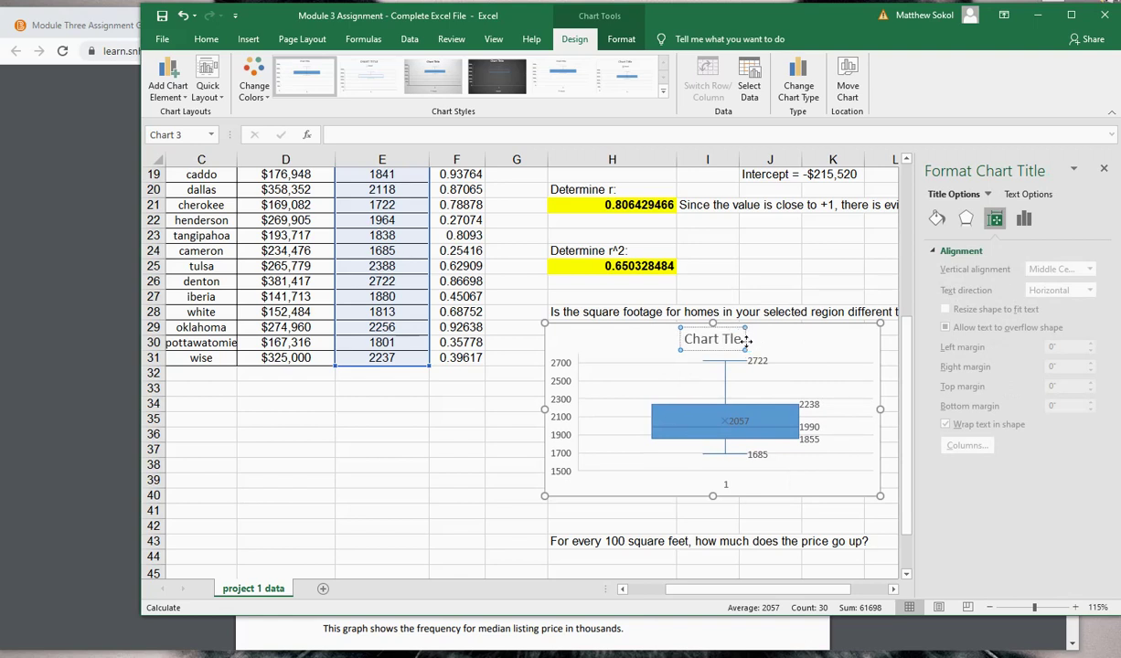
click(747, 340)
click(744, 342)
key(BackSpace)
key(BackSpace)
key(BackSpace)
key(BackSpace)
key(BackSpace)
key(BackSpace)
key(BackSpace)
key(BackSpace)
key(BackSpace)
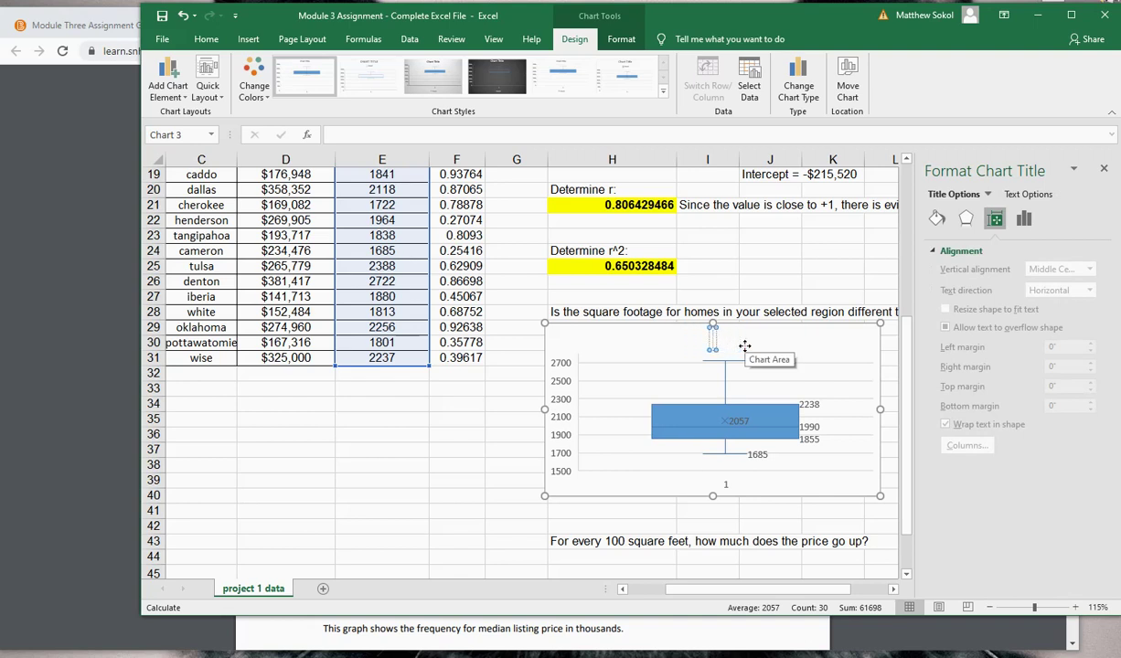
key(Return)
key(BackSpace)
click(745, 345)
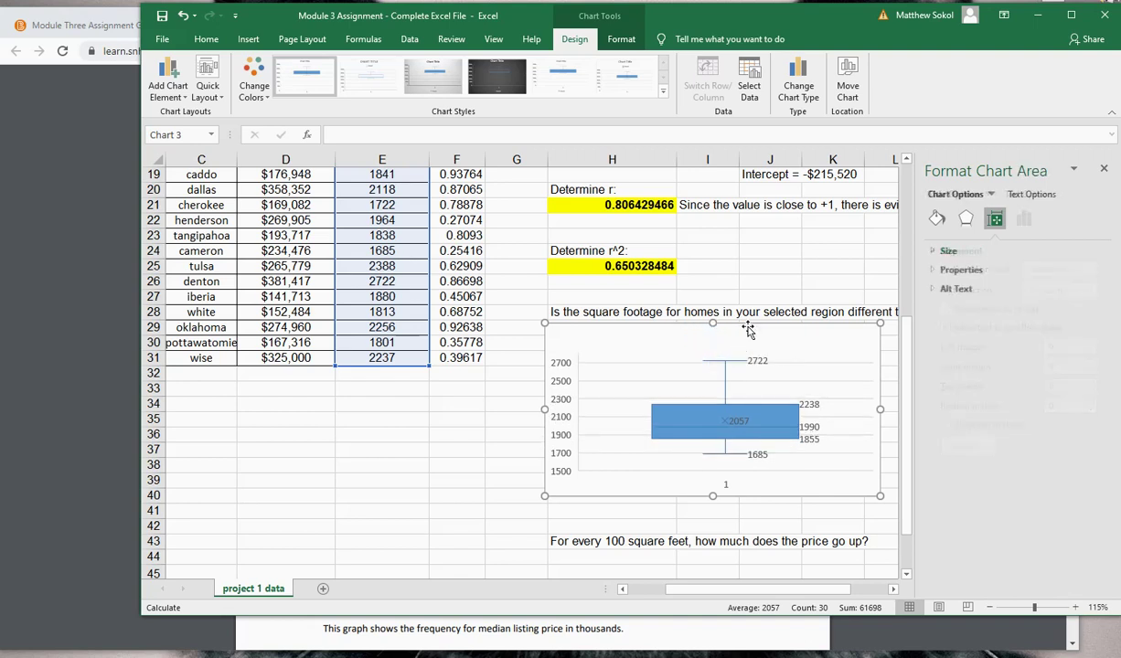
click(719, 346)
key(Delete)
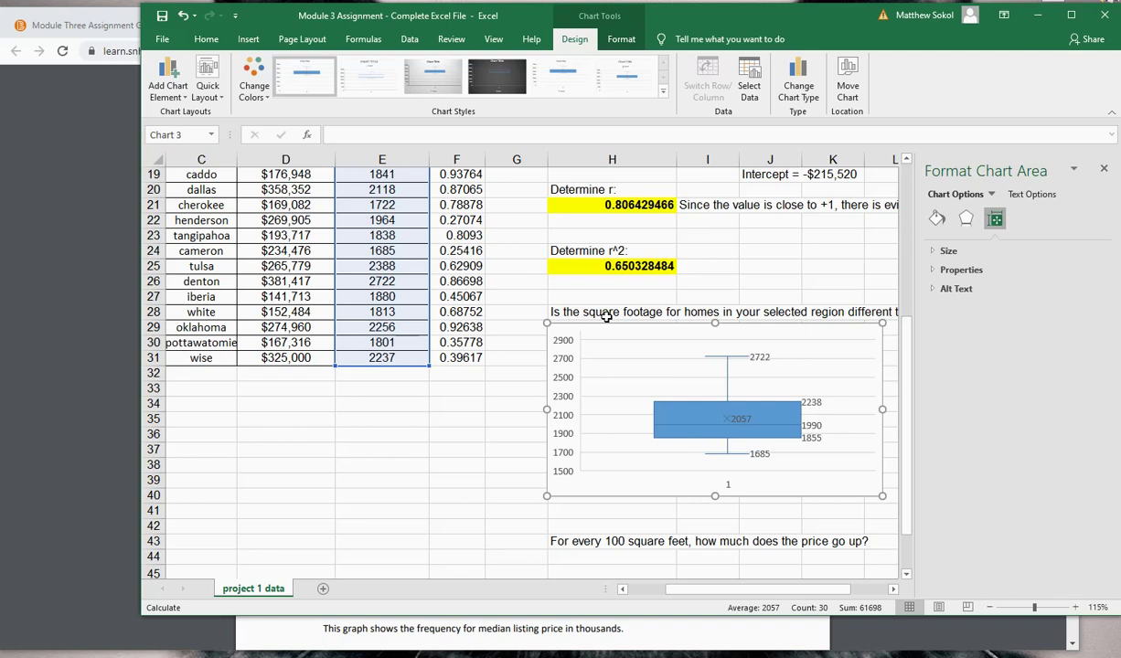
click(504, 403)
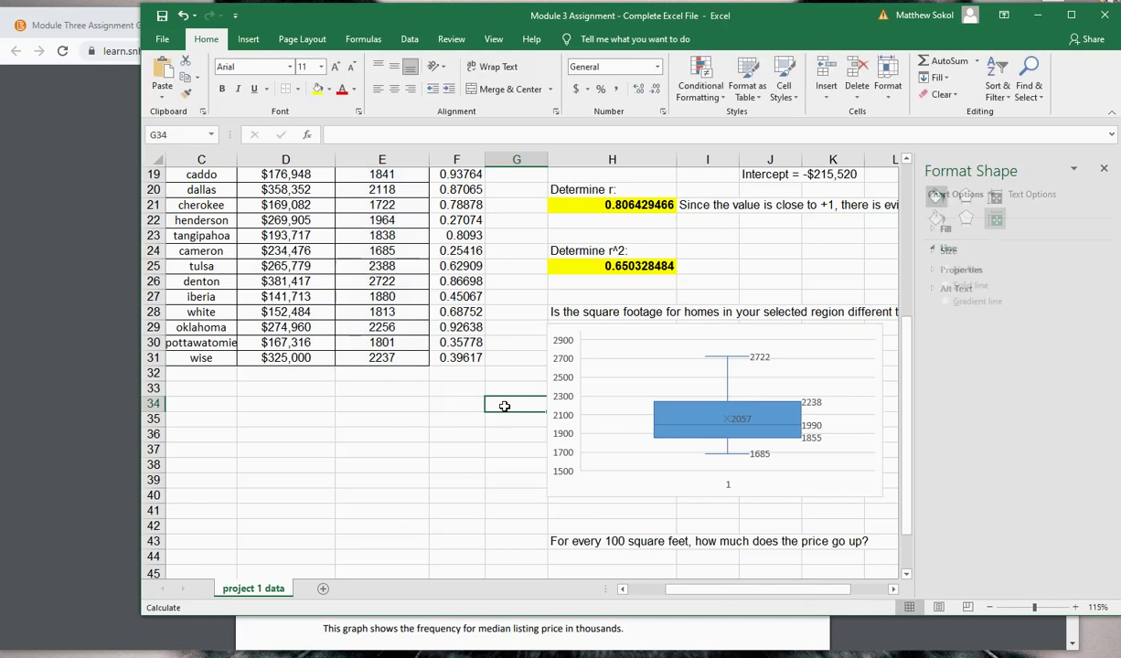
Step: Check the 100 square feet question in the browser's assignment guide and enter the label slope with $220.40 in H44:I44 in Excel
scroll(504, 406, down, 1)
scroll(504, 406, down, 1)
click(600, 465)
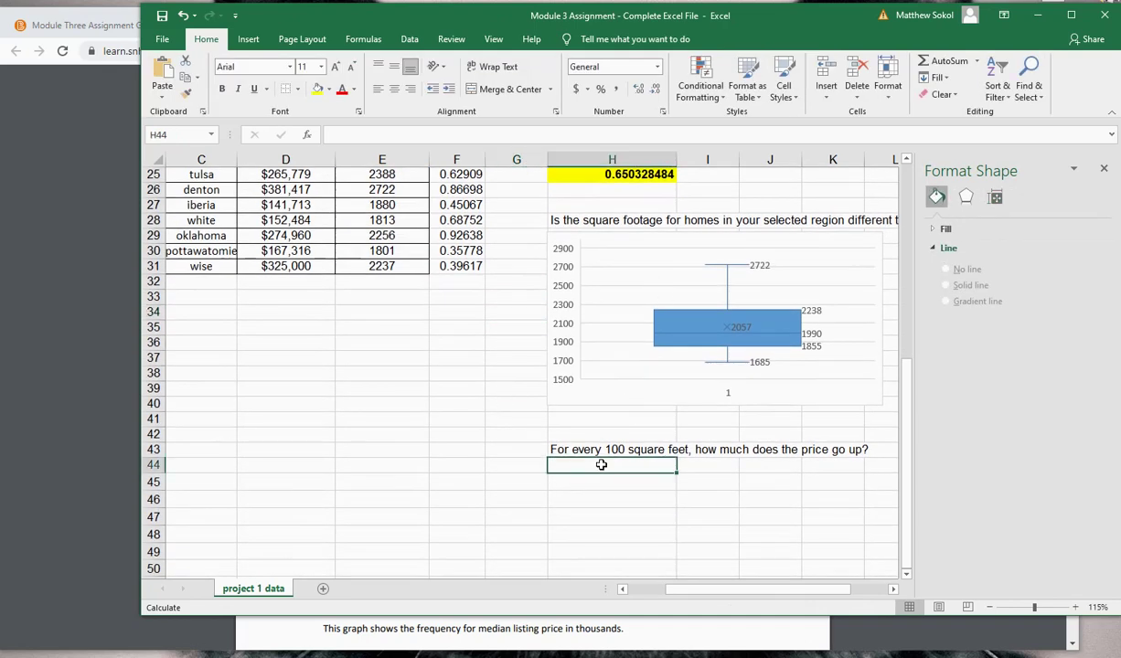
click(52, 26)
scroll(320, 268, down, 3)
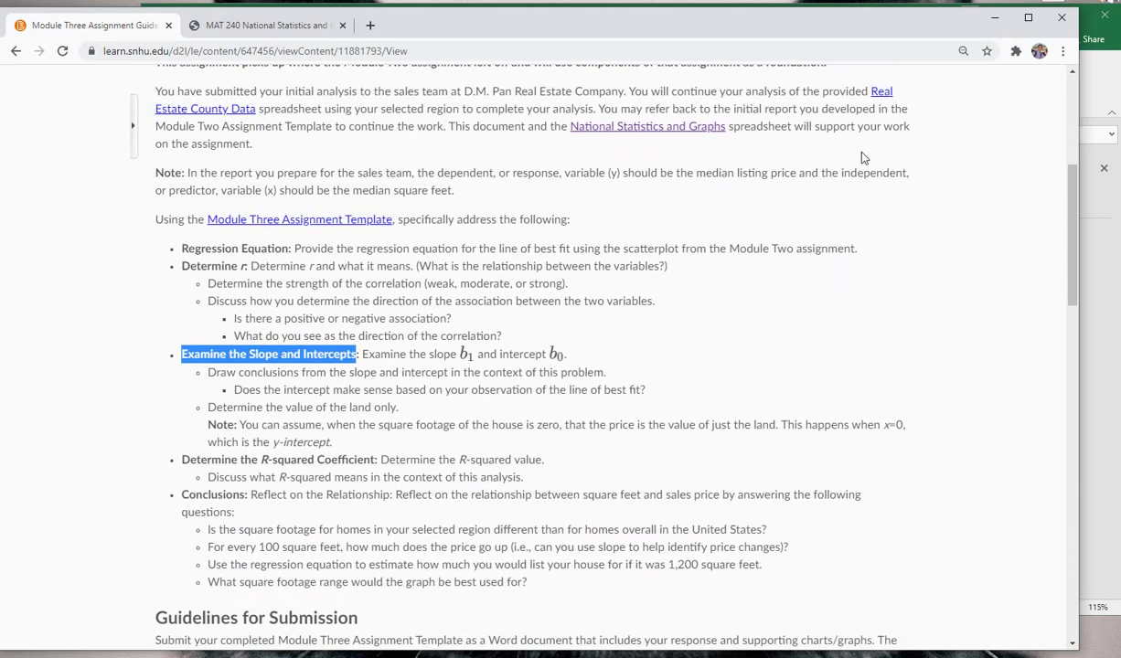
click(1084, 98)
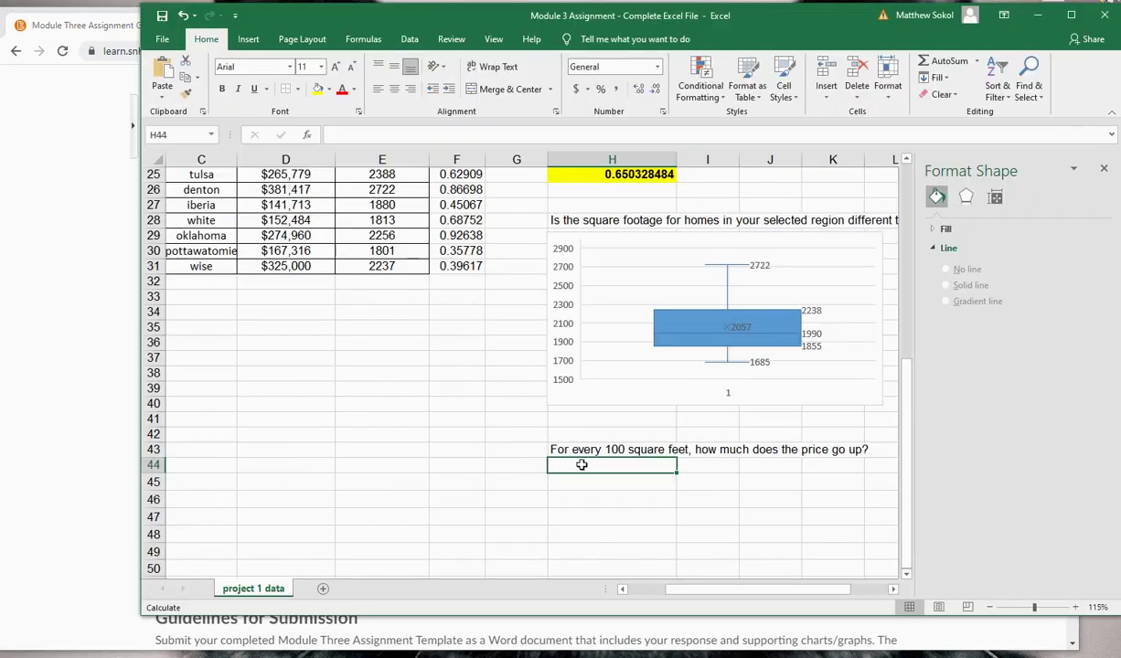
text(slope)
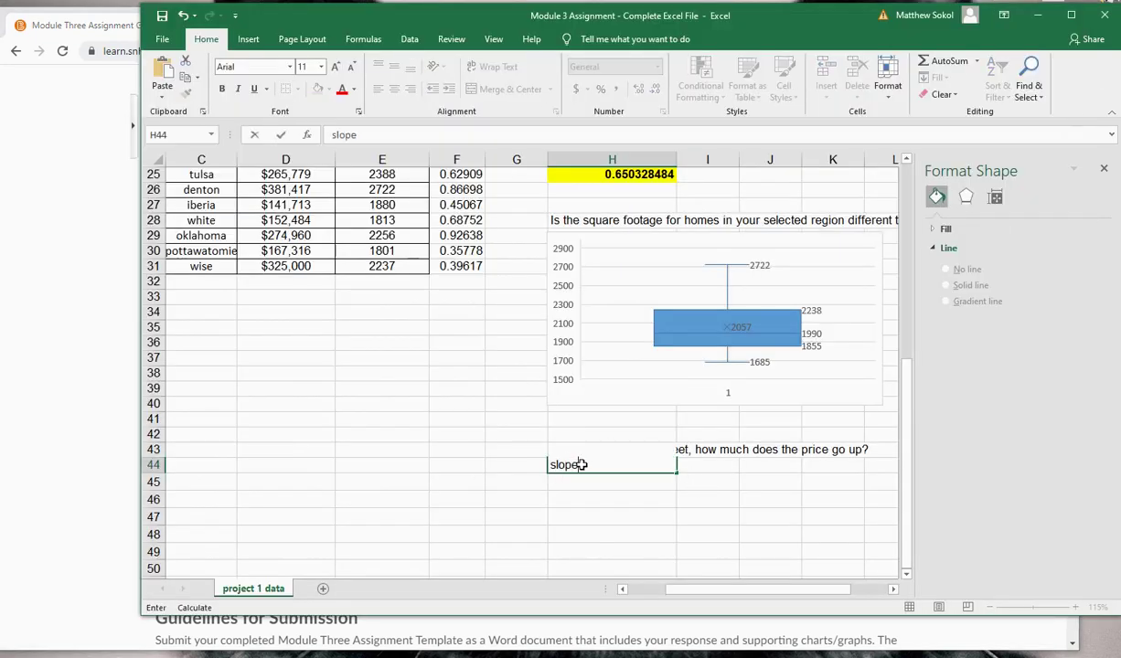
key(Tab)
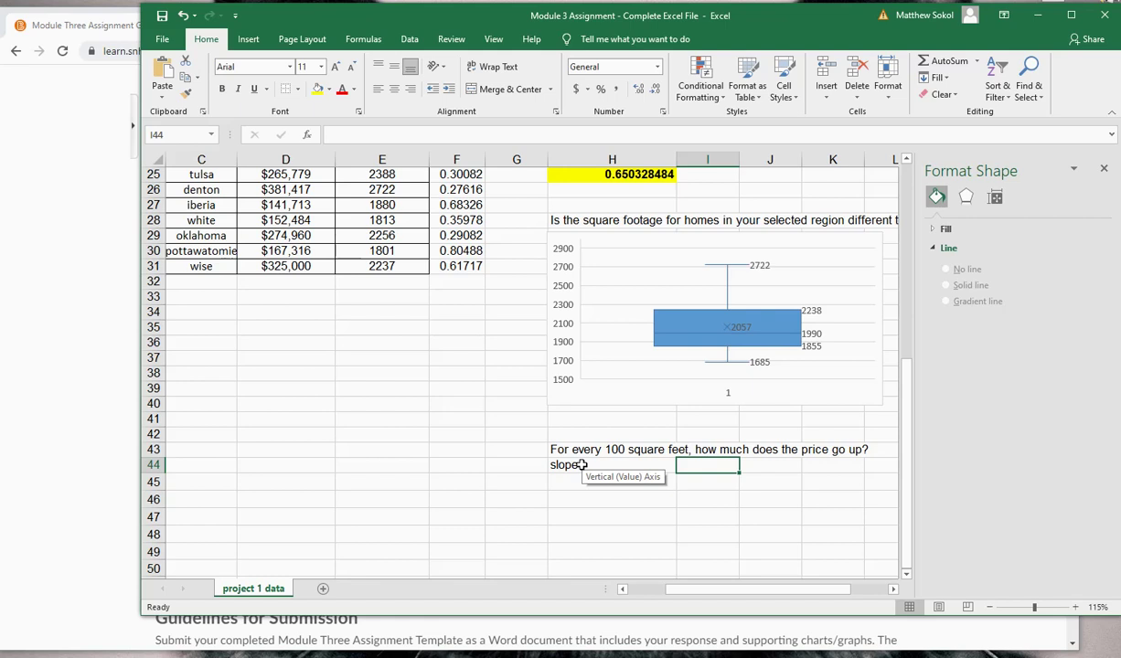
text($220.40)
key(Return)
Step: Enter the label "For every 100 feet" in H45 and calculate the price increase in I45 with =I44*100
text(For every 100)
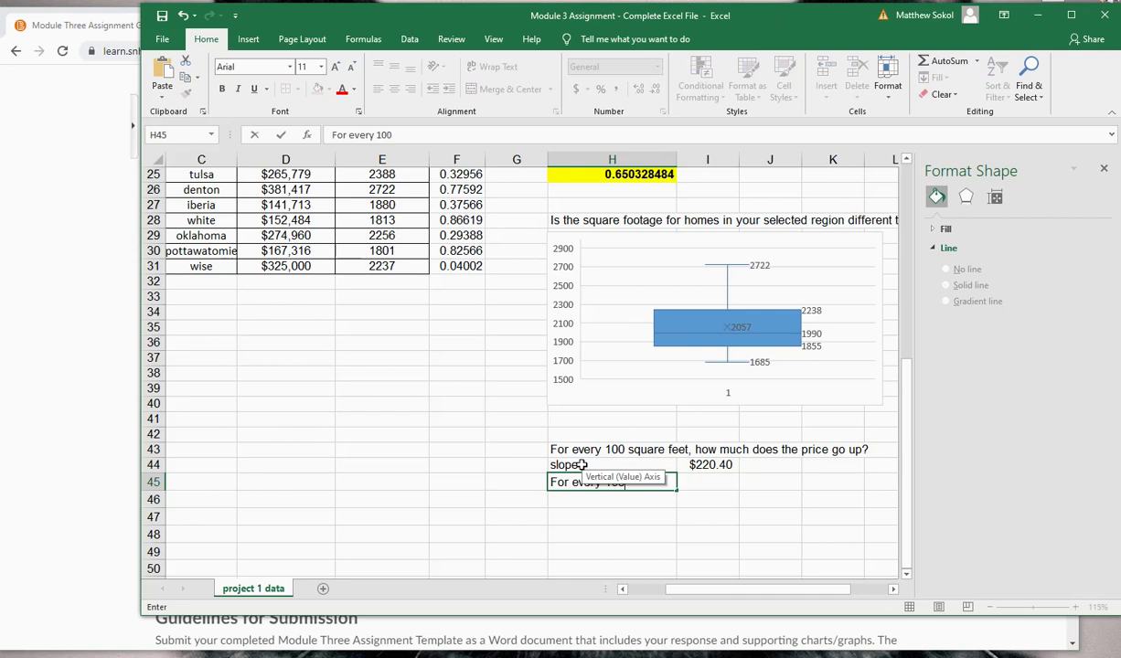
text( feet)
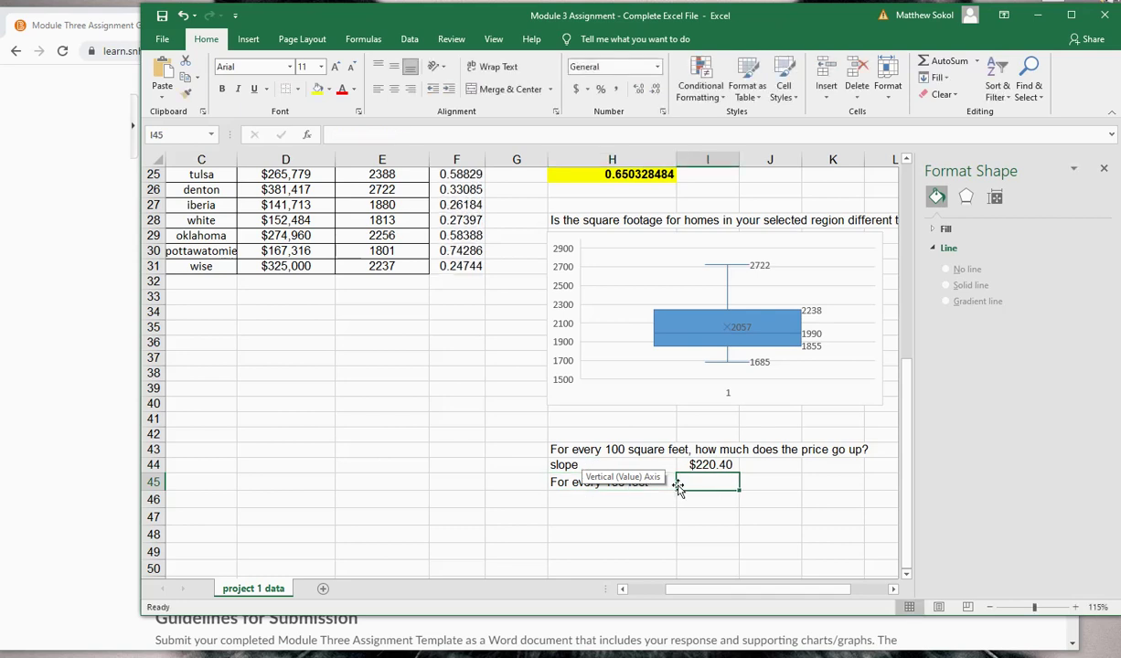
key(Tab)
text(=)
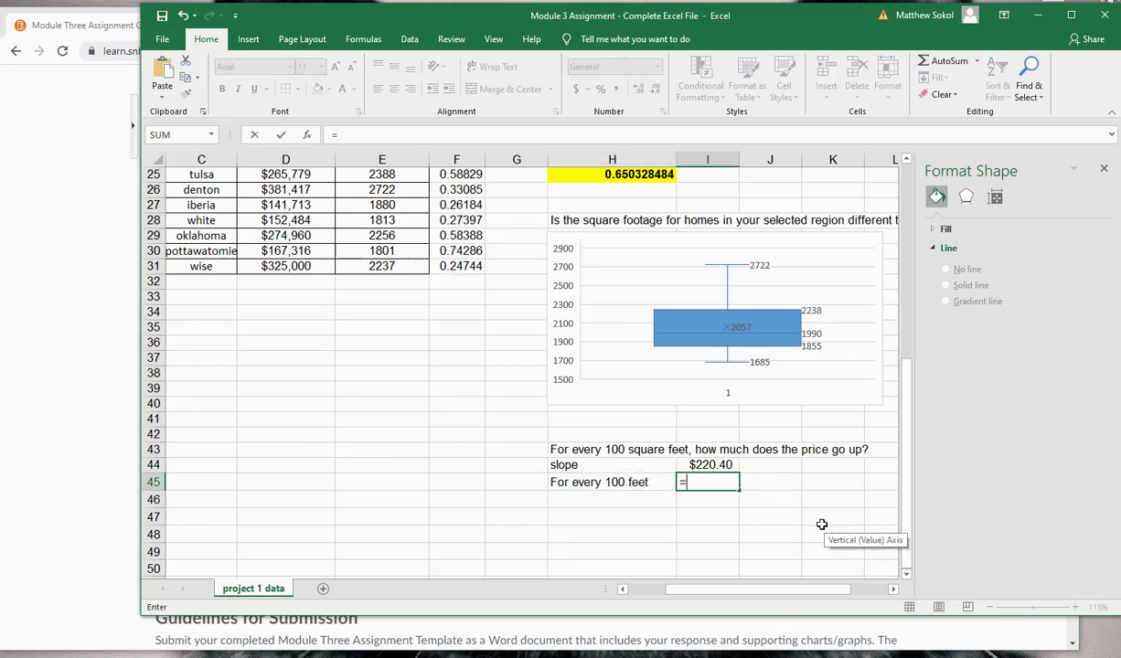
click(700, 466)
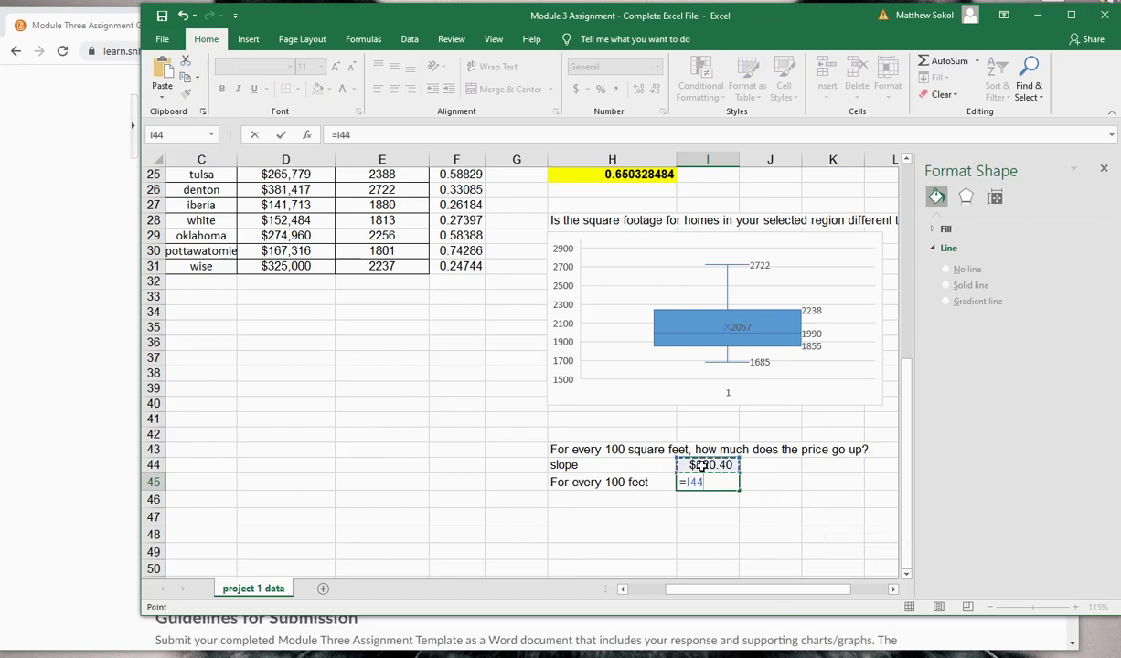
text(*100)
key(Return)
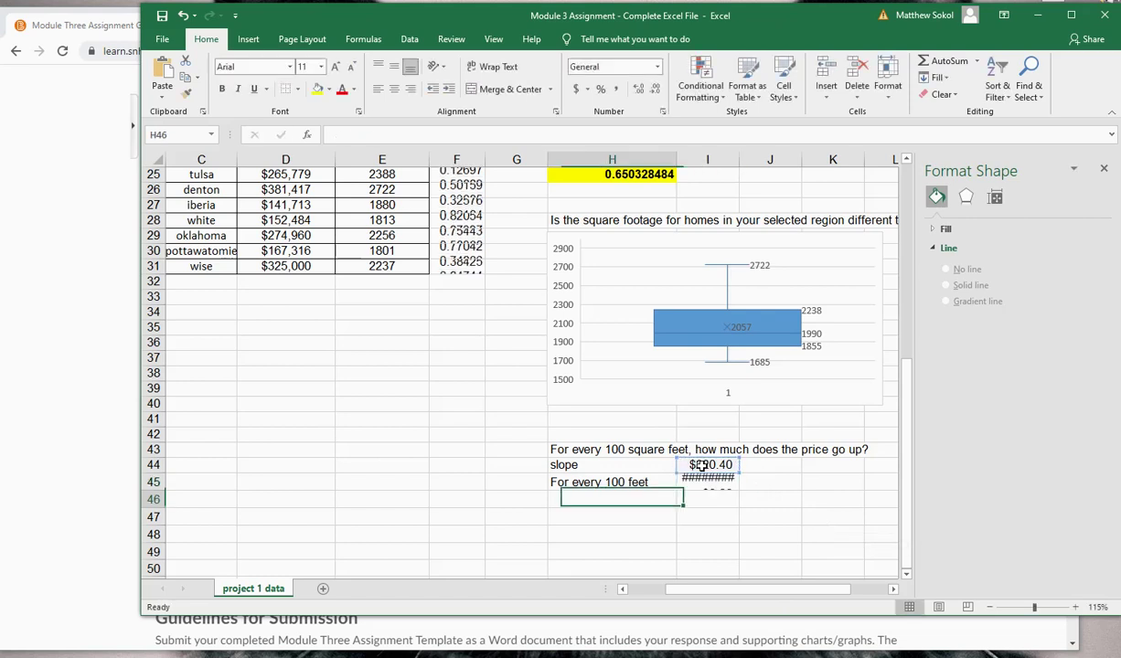
Step: Widen column I to fit the price increase and show the amount in I45 without decimals
click(711, 482)
double_click(738, 155)
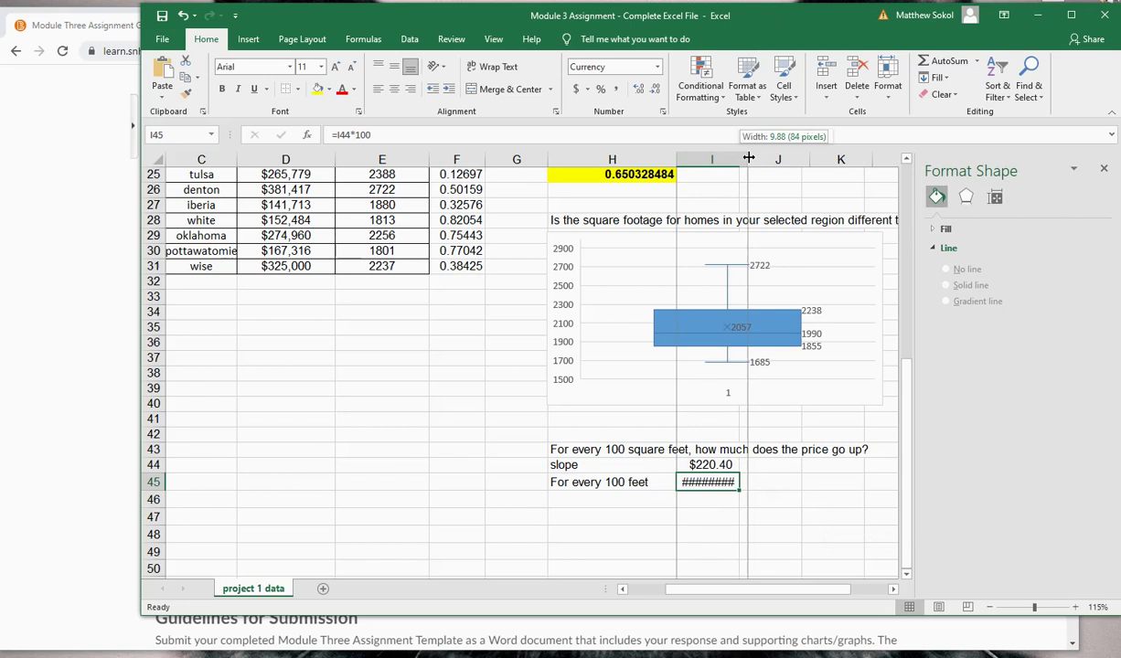
click(638, 88)
click(638, 89)
Step: Highlight the 100-feet result row in H45:I45 with a yellow fill and bold text
drag(550, 482, 713, 482)
click(317, 90)
click(221, 89)
click(808, 492)
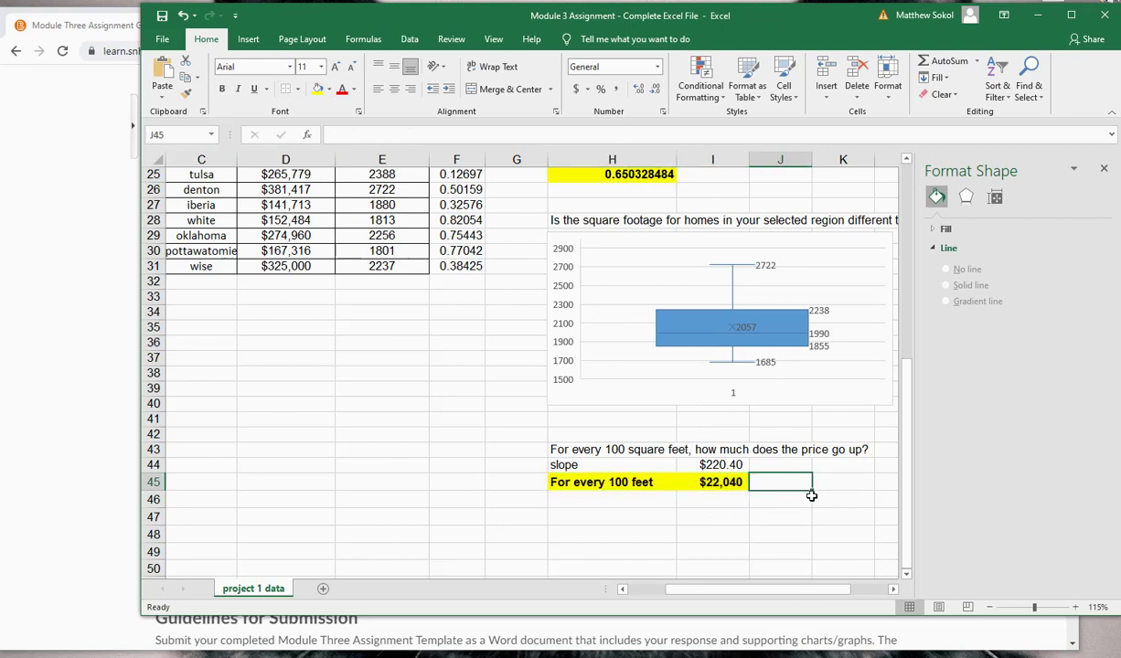
Step: Review the remaining Conclusions questions in the browser's assignment guide and examine the regression results, scatter plot and box plot in Excel
click(99, 311)
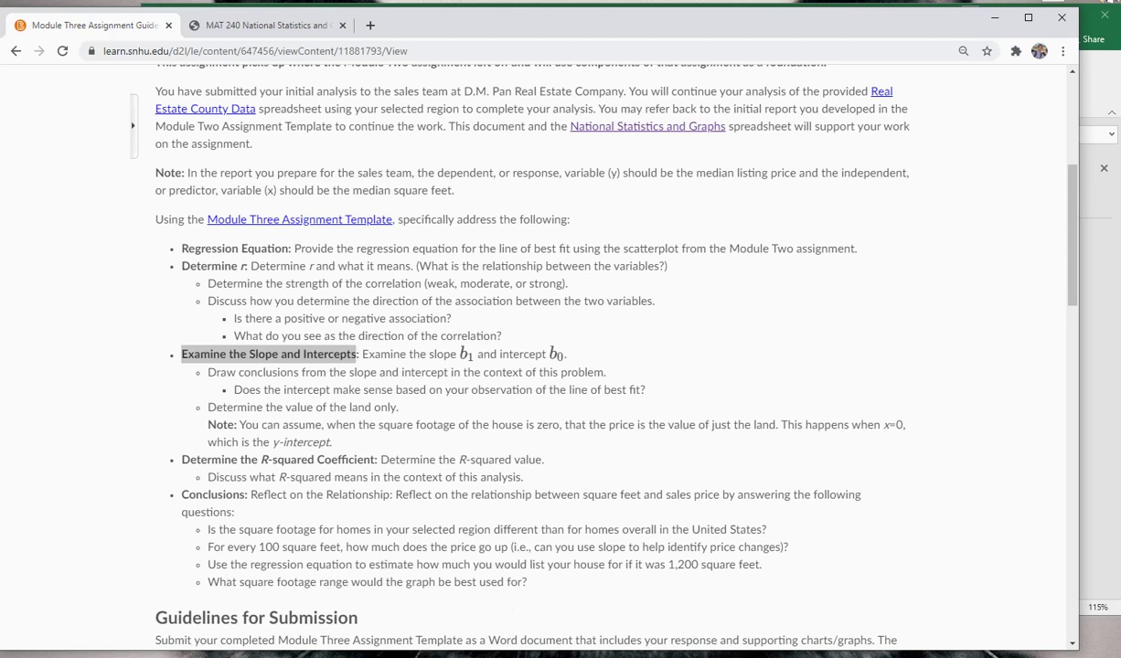
click(1102, 77)
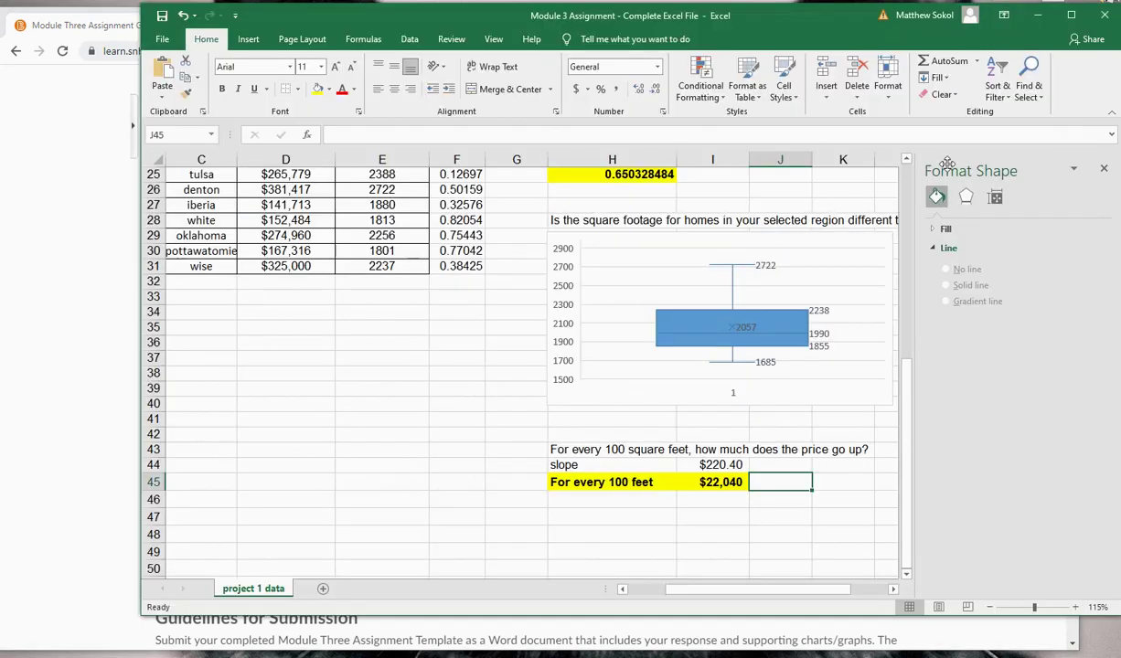
scroll(577, 402, up, 8)
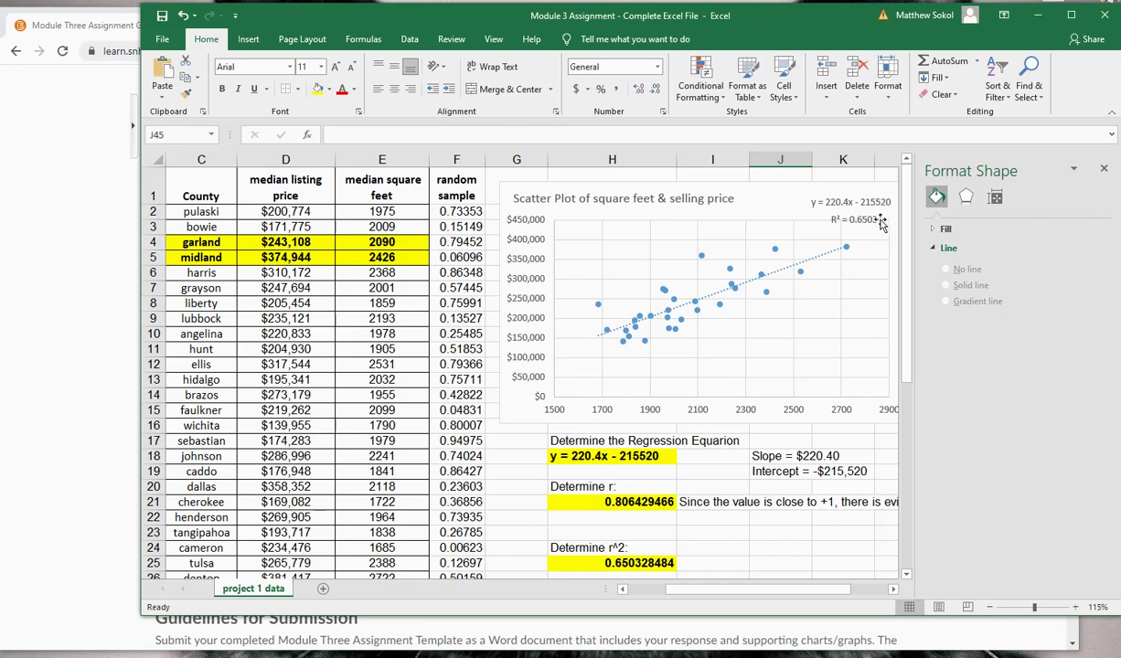
scroll(699, 408, down, 3)
scroll(700, 409, down, 4)
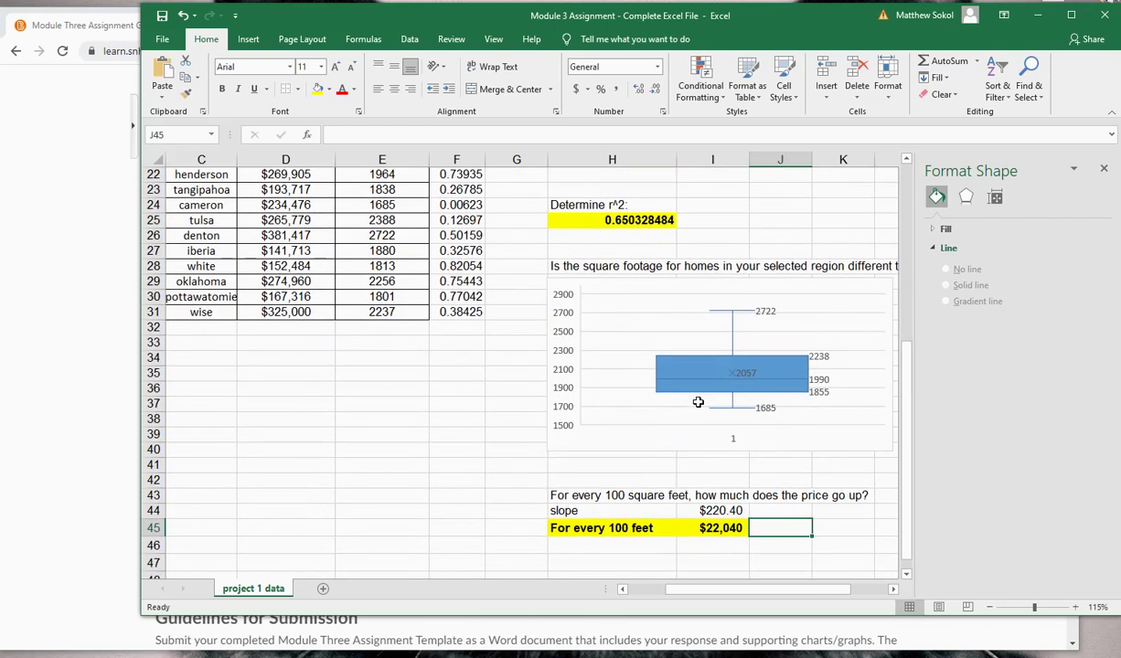
scroll(696, 405, up, 7)
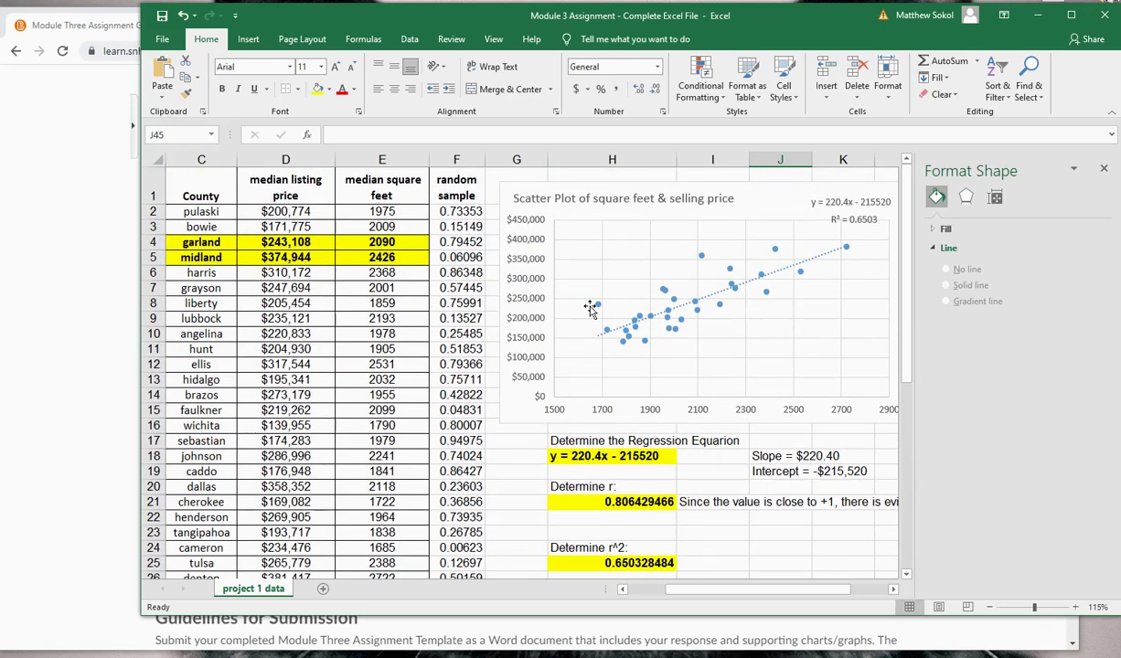
scroll(686, 352, down, 8)
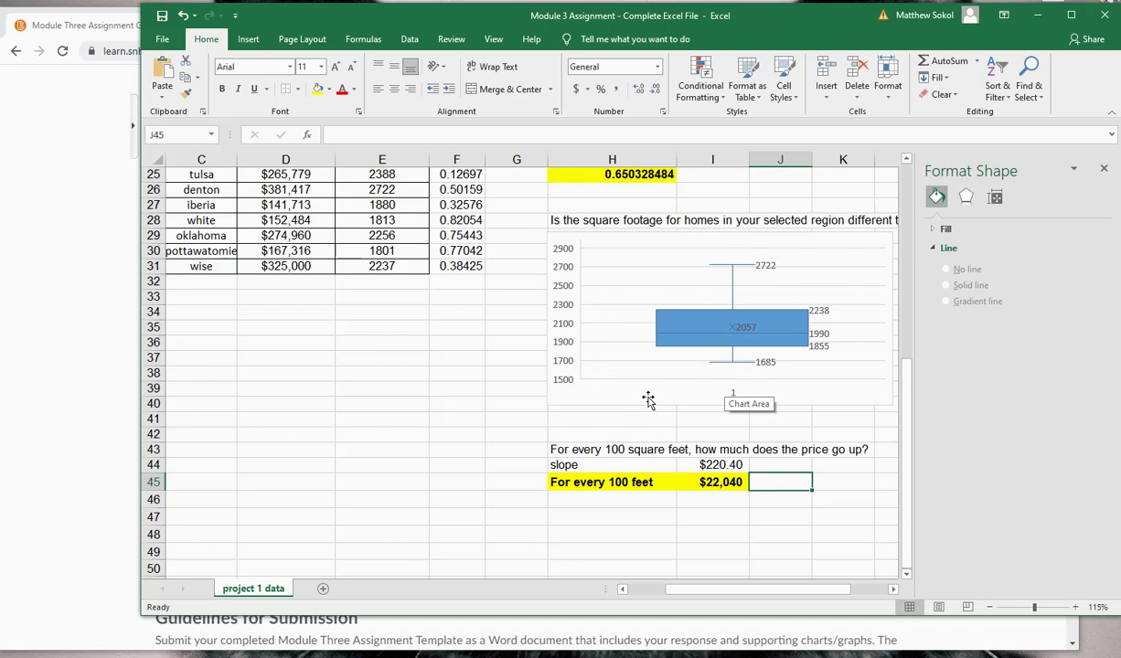
scroll(648, 400, up, 8)
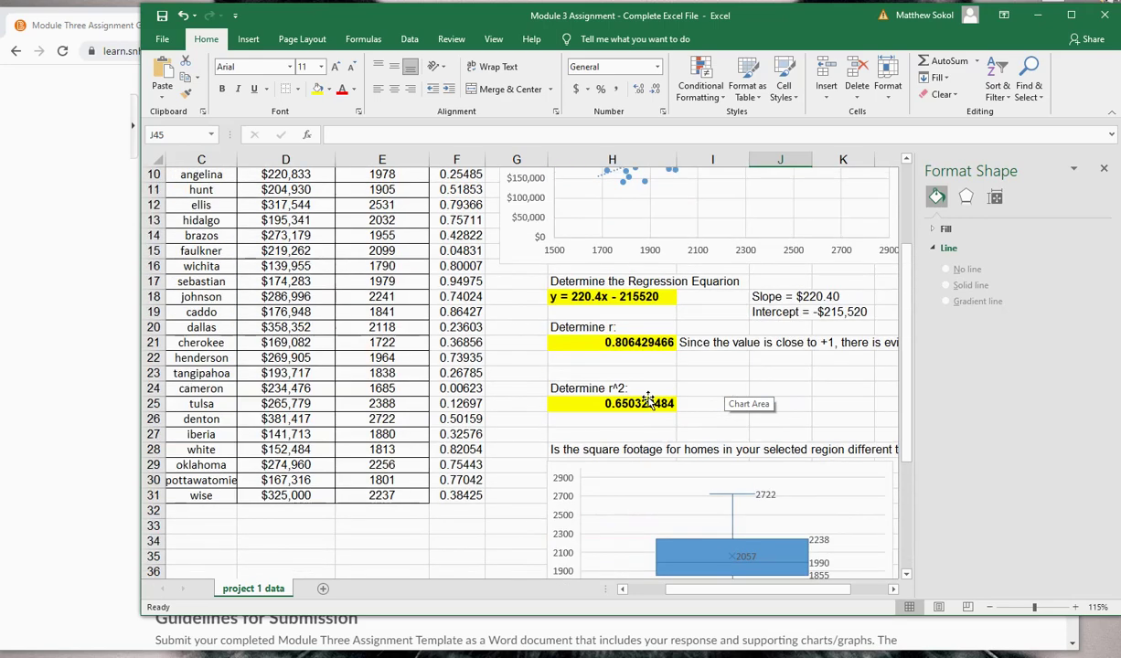